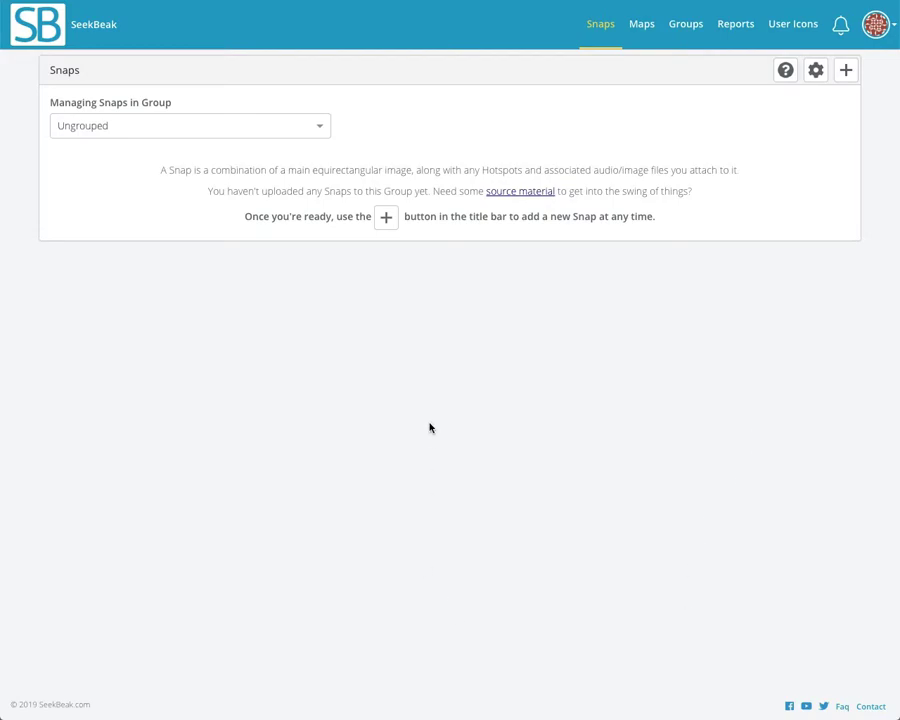
Drop the three room images into a new snap, name them Kitchen, Dining Room and Living Room, and upload.
click(387, 220)
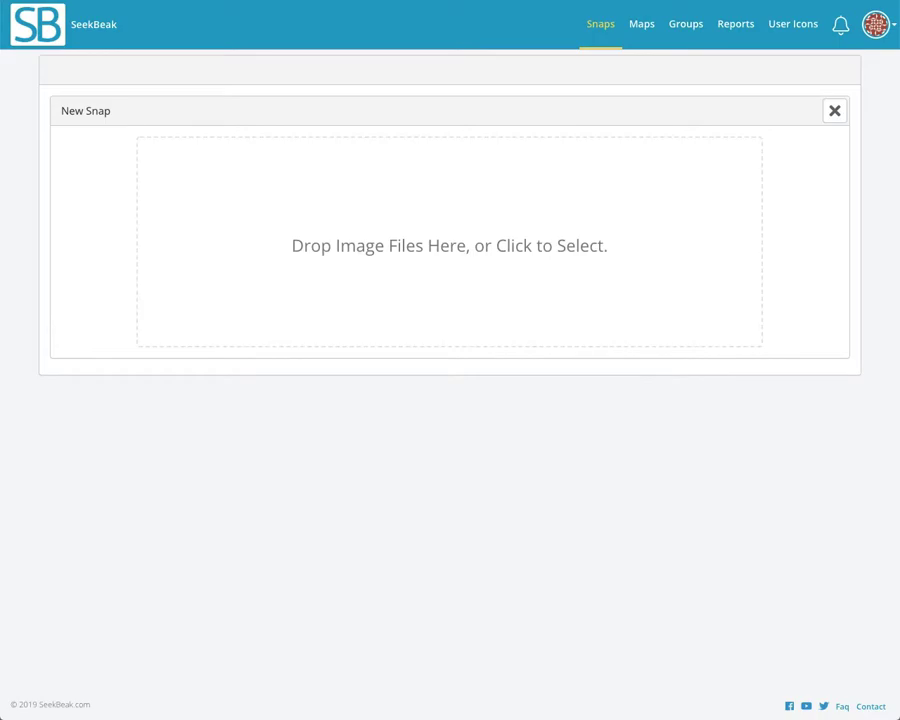
drag(520, 330, 506, 257)
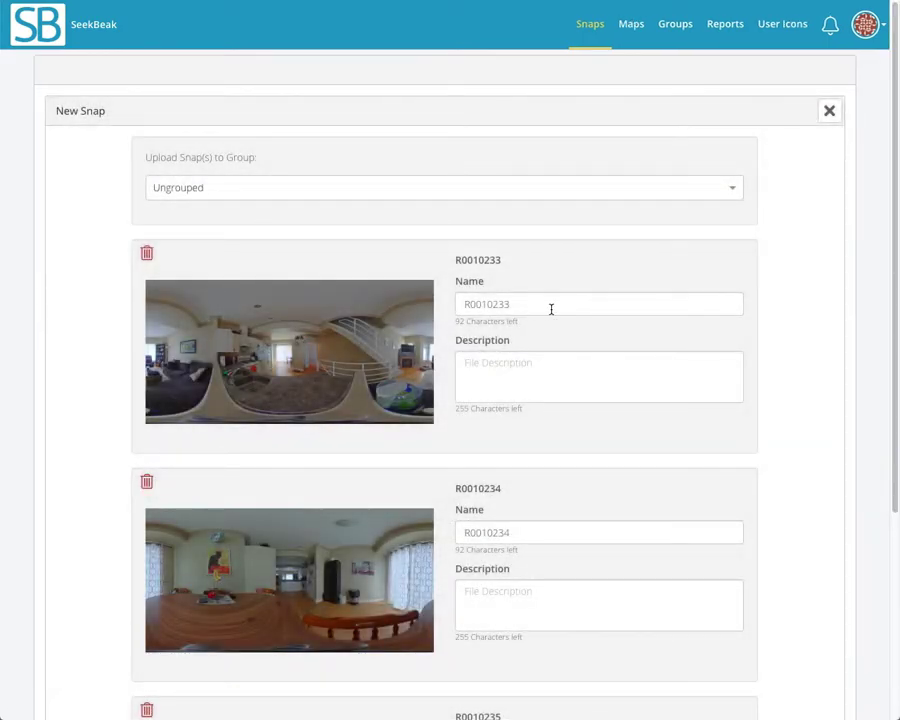
double_click(551, 309)
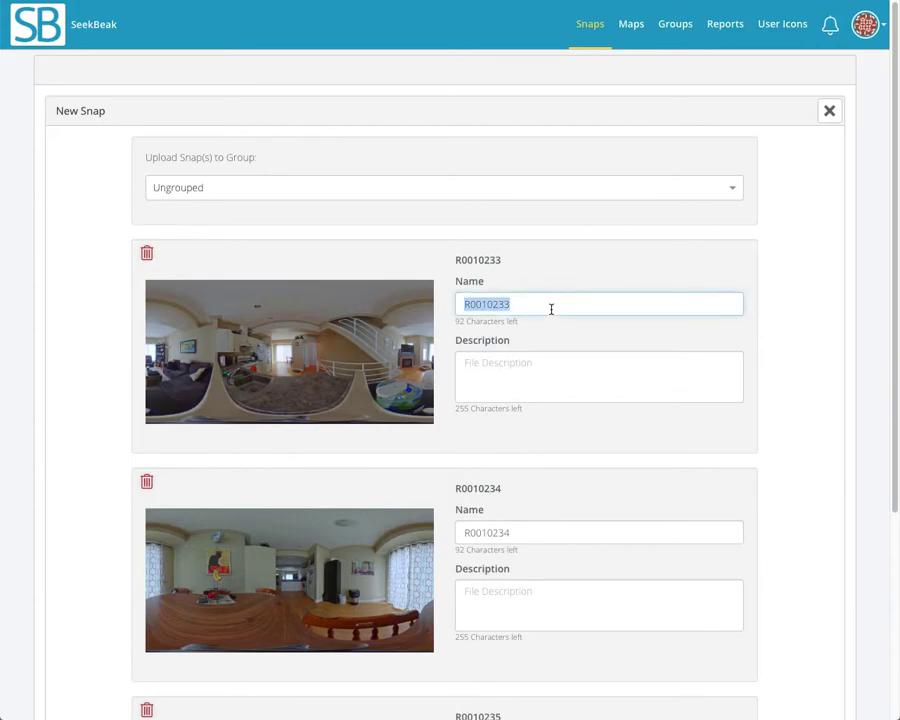
text(Kitchen)
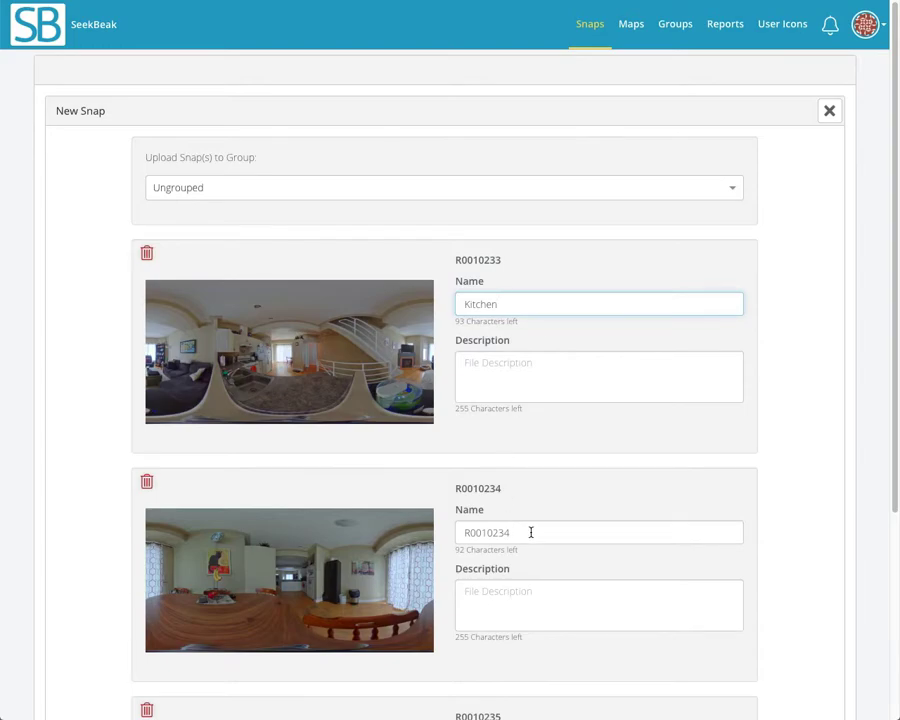
double_click(531, 532)
text(Dining Room)
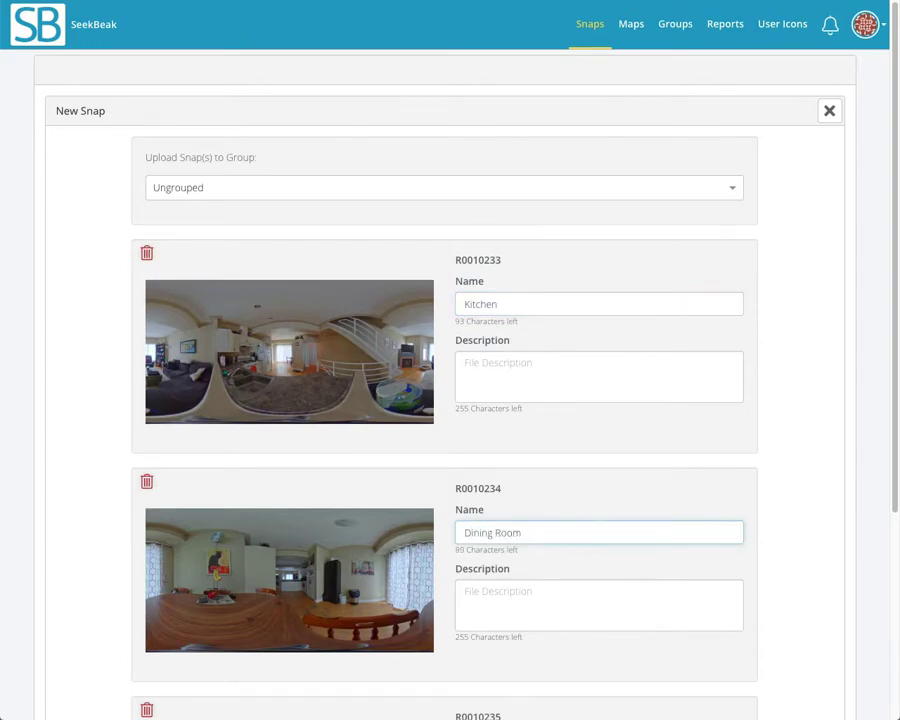
scroll(528, 532, down, 3)
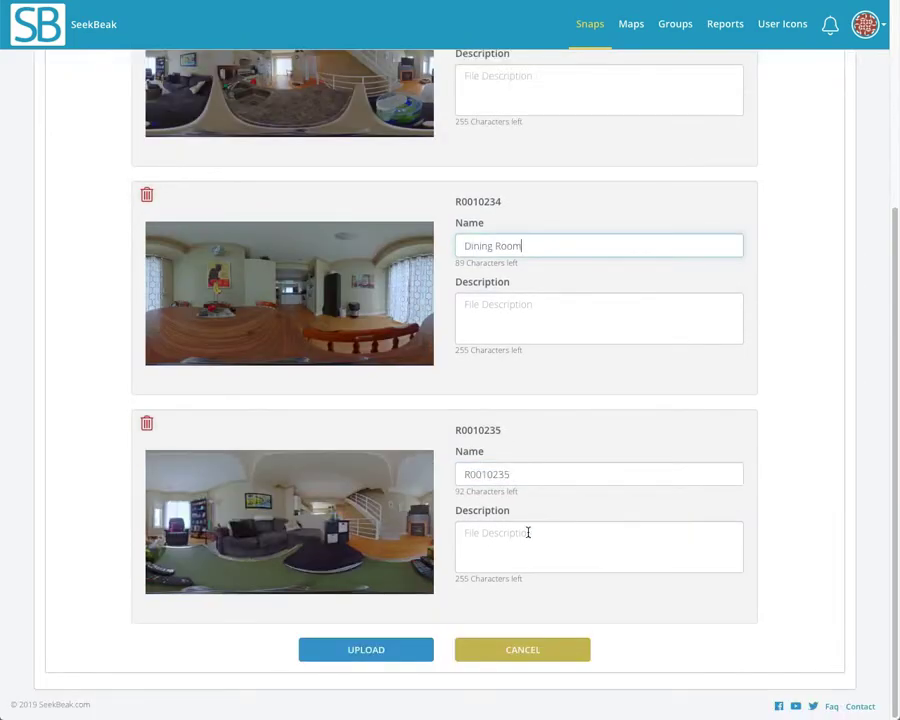
double_click(516, 475)
text(Living Room)
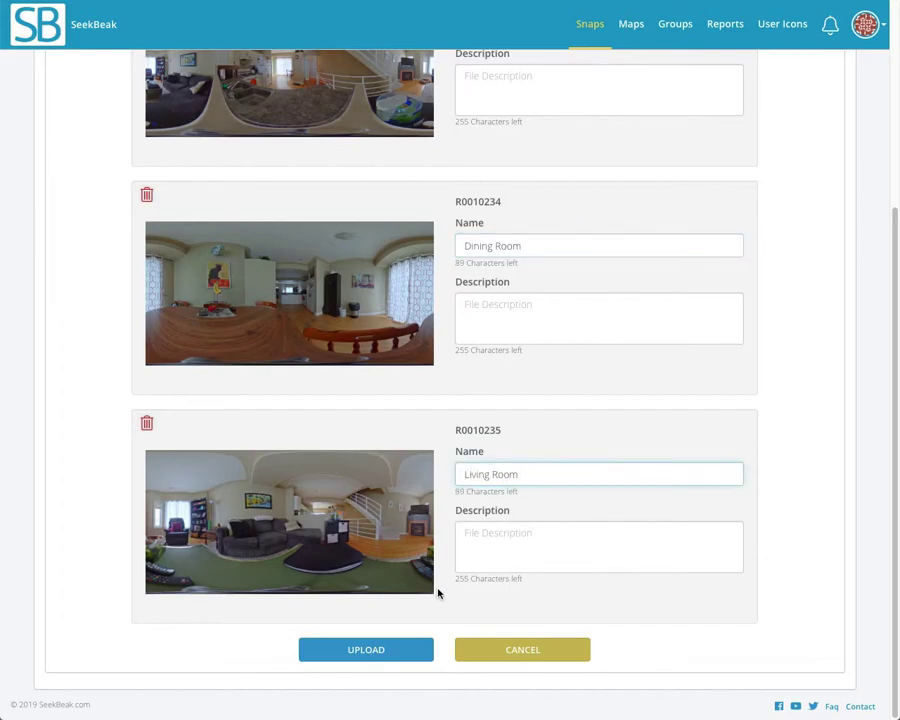
click(388, 652)
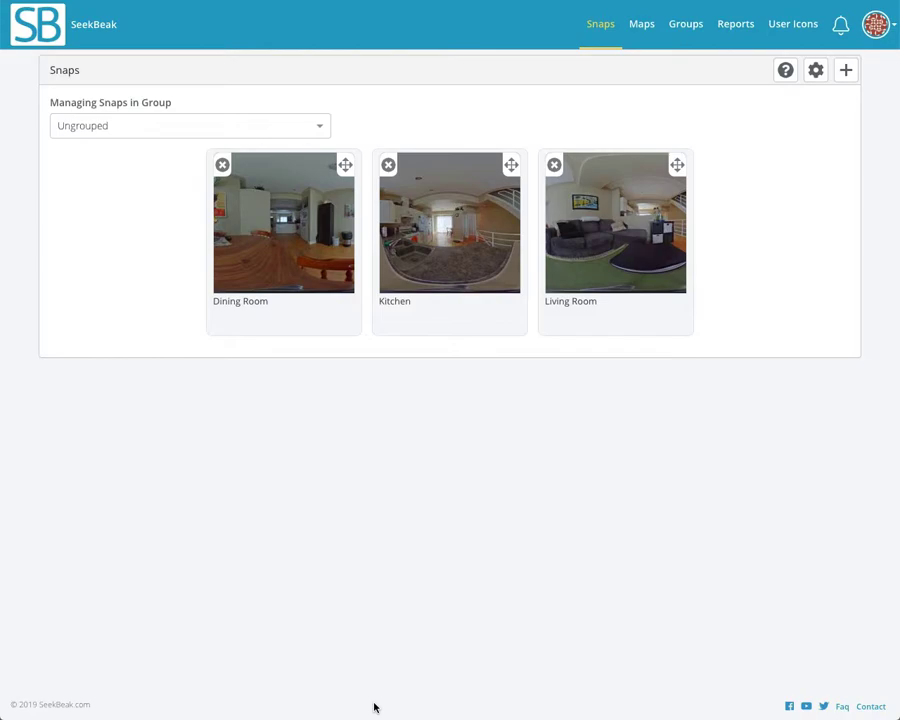
Open the Kitchen snap and drag around its kitchen panorama.
click(446, 232)
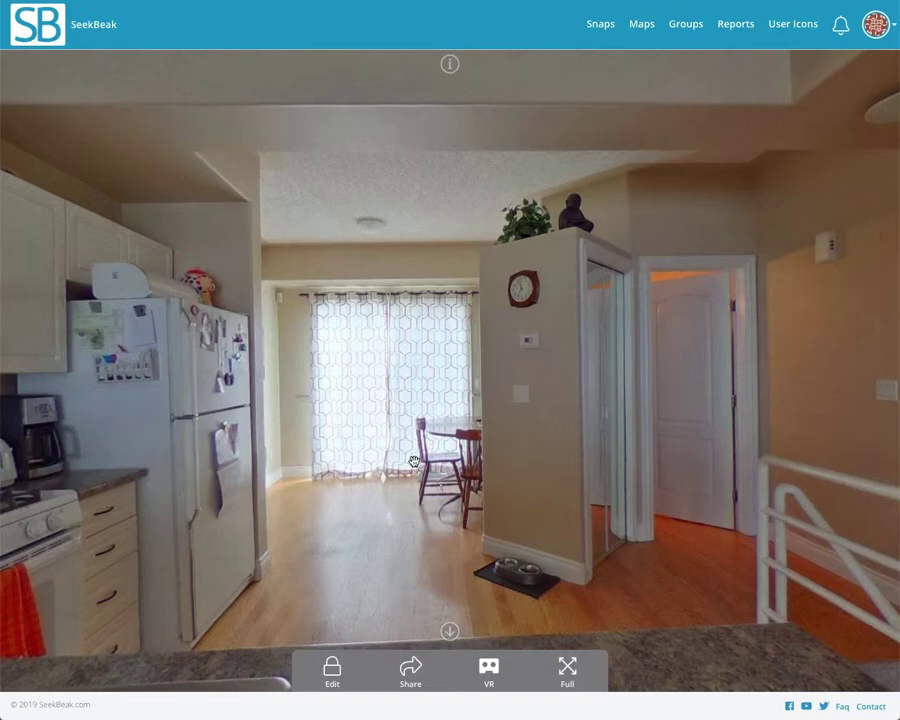
drag(414, 462, 368, 514)
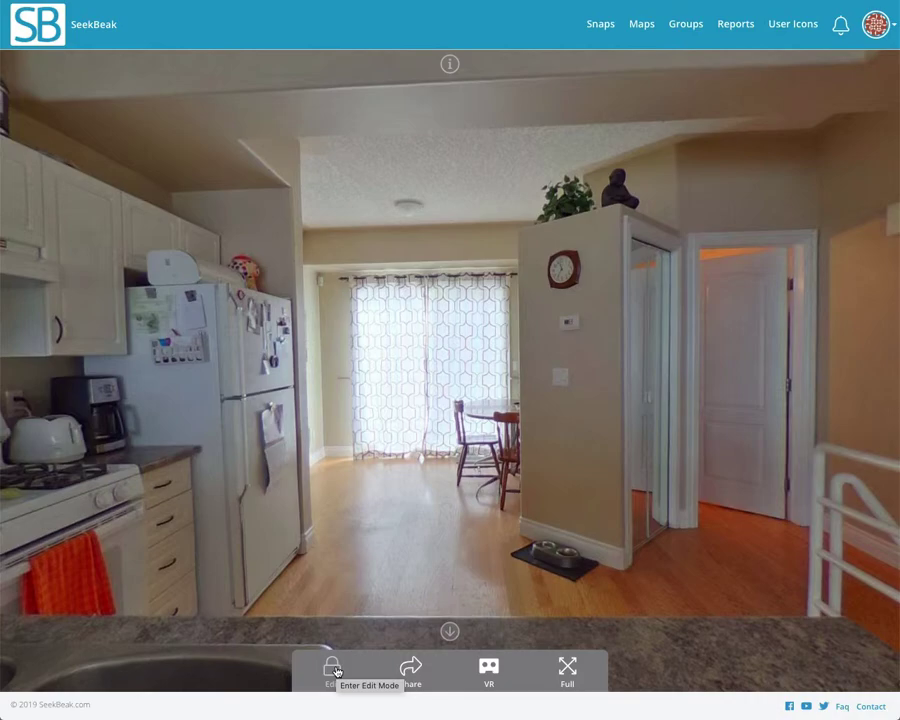
Enter edit mode and place a Dining Room jump-to hotspot in the Kitchen panorama.
click(332, 668)
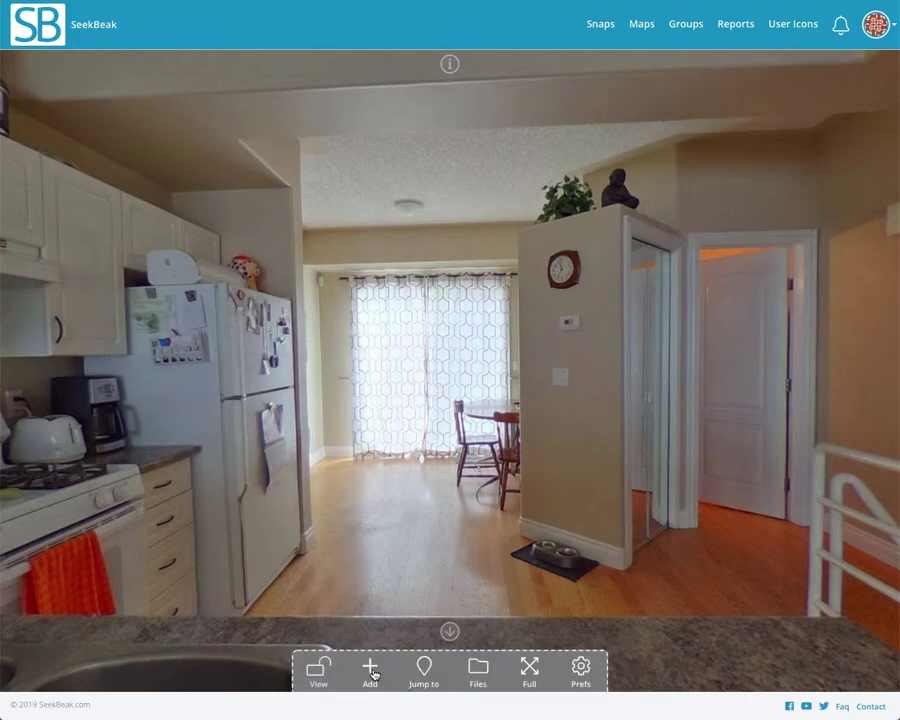
click(328, 670)
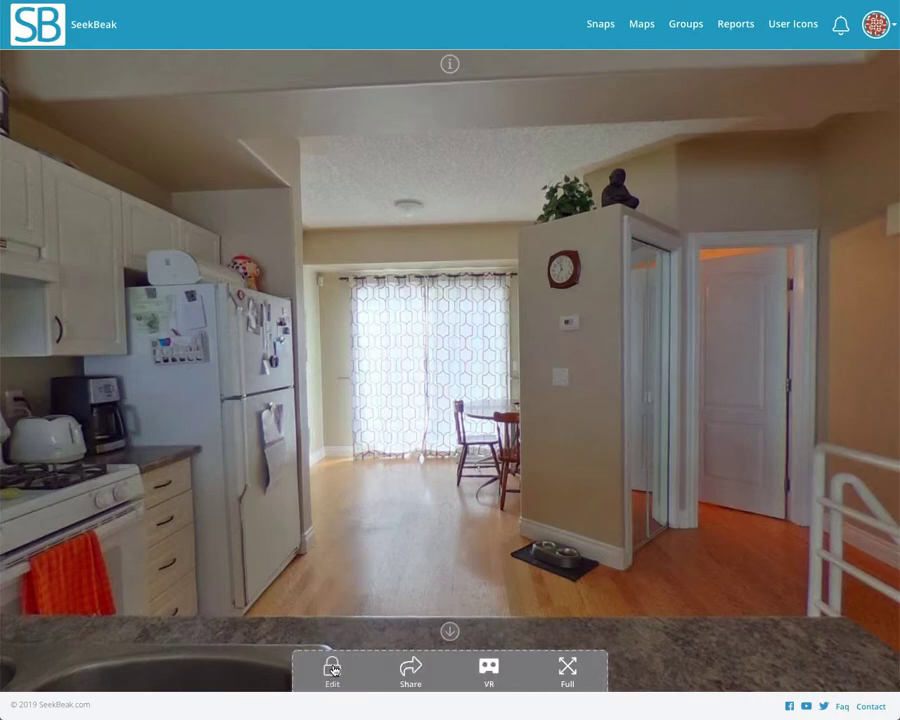
click(332, 668)
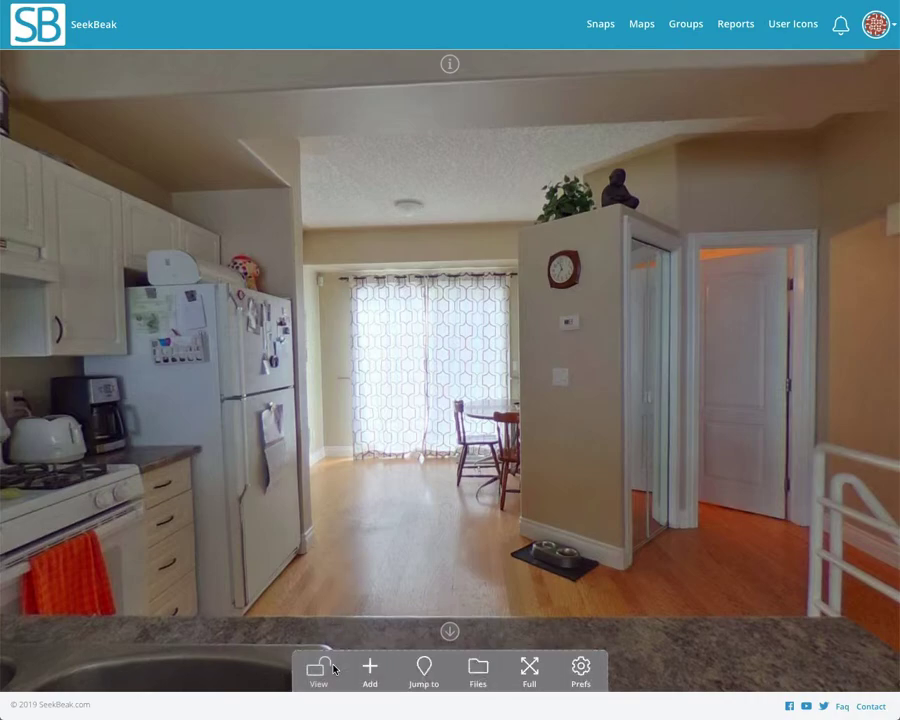
click(422, 668)
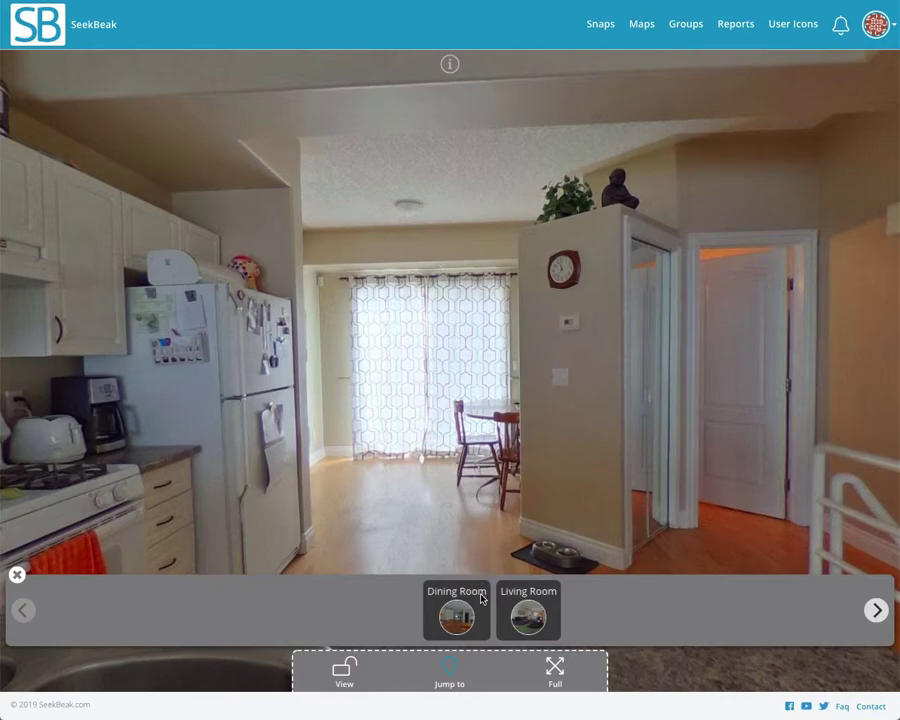
drag(483, 600, 497, 412)
Turn toward the fireplace and place a Living Room hotspot over the armchair.
drag(503, 537, 310, 502)
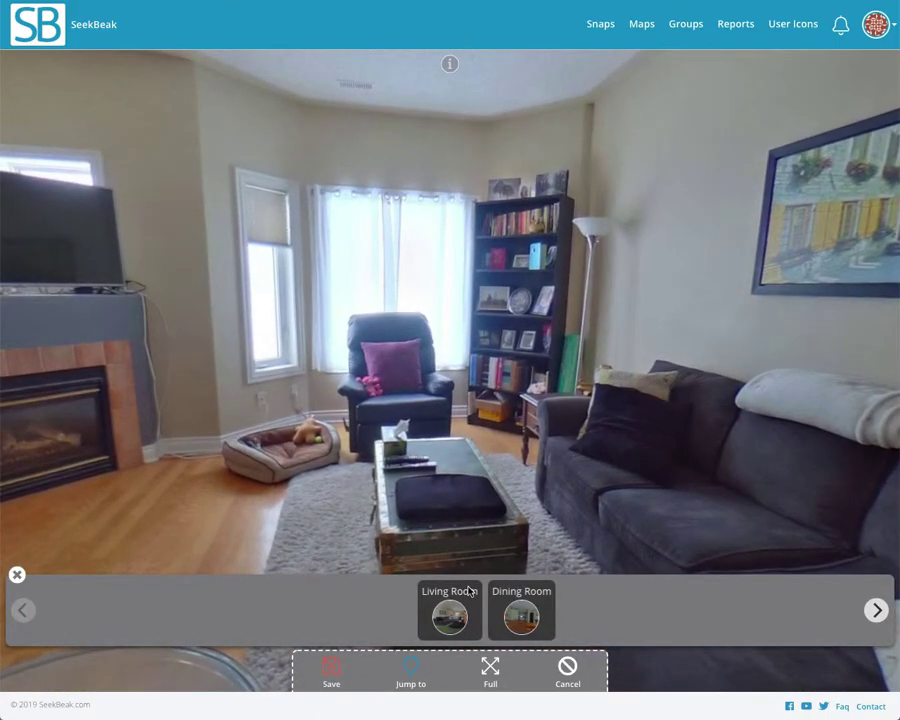
drag(462, 597, 411, 345)
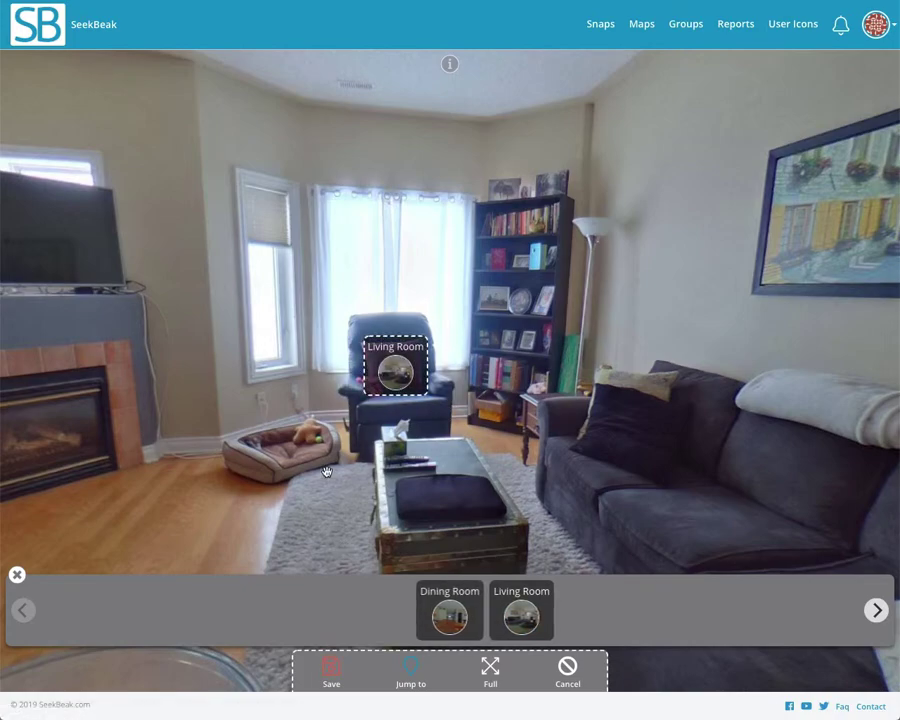
click(409, 668)
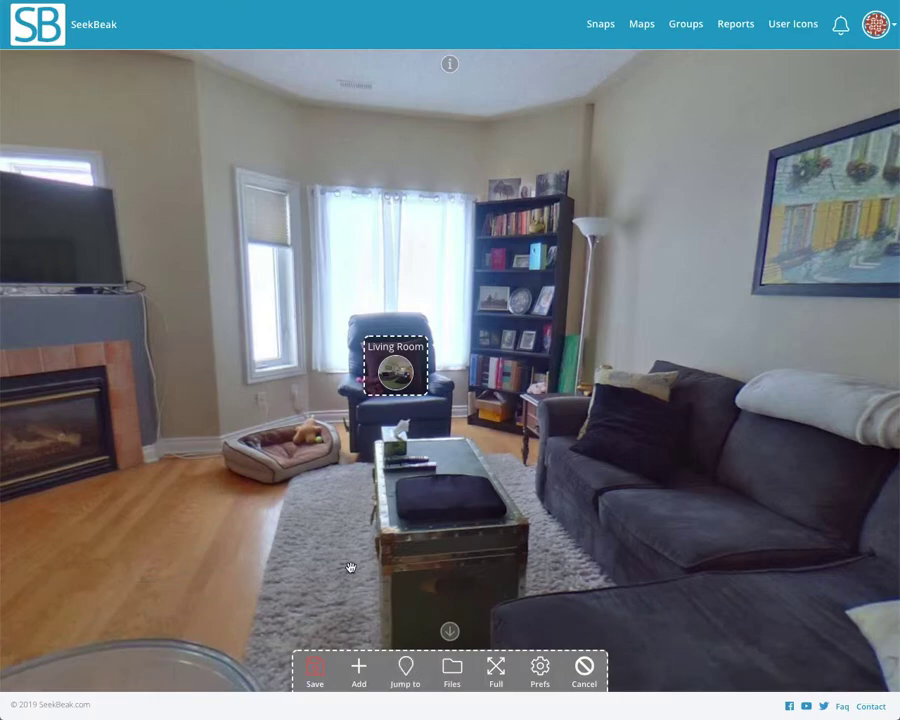
Set the Living Room hotspot's start point facing the window, armchair and bookcase, and accept it.
click(417, 364)
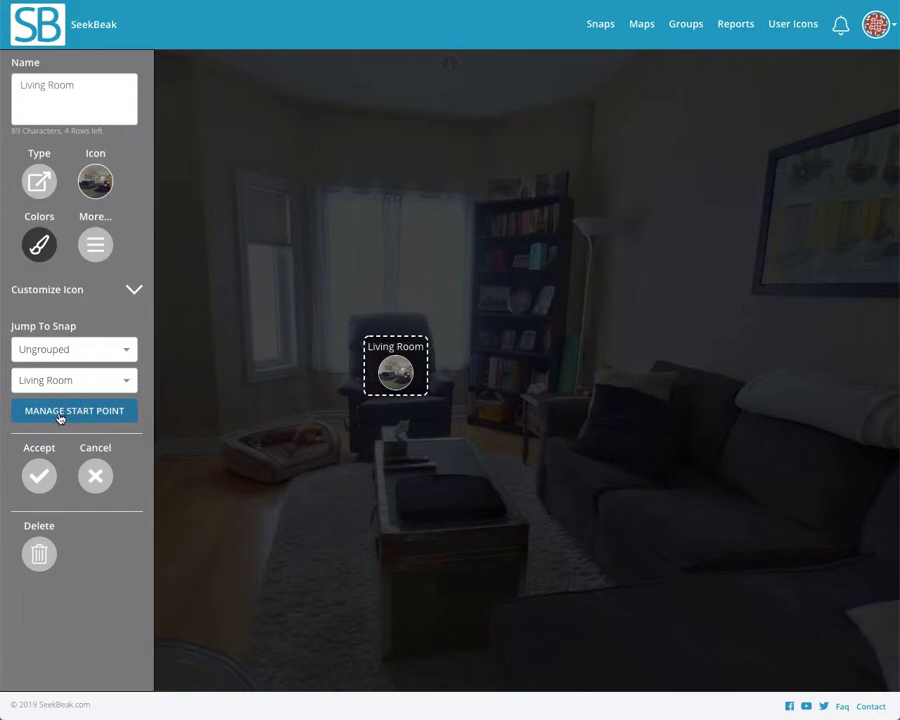
click(90, 415)
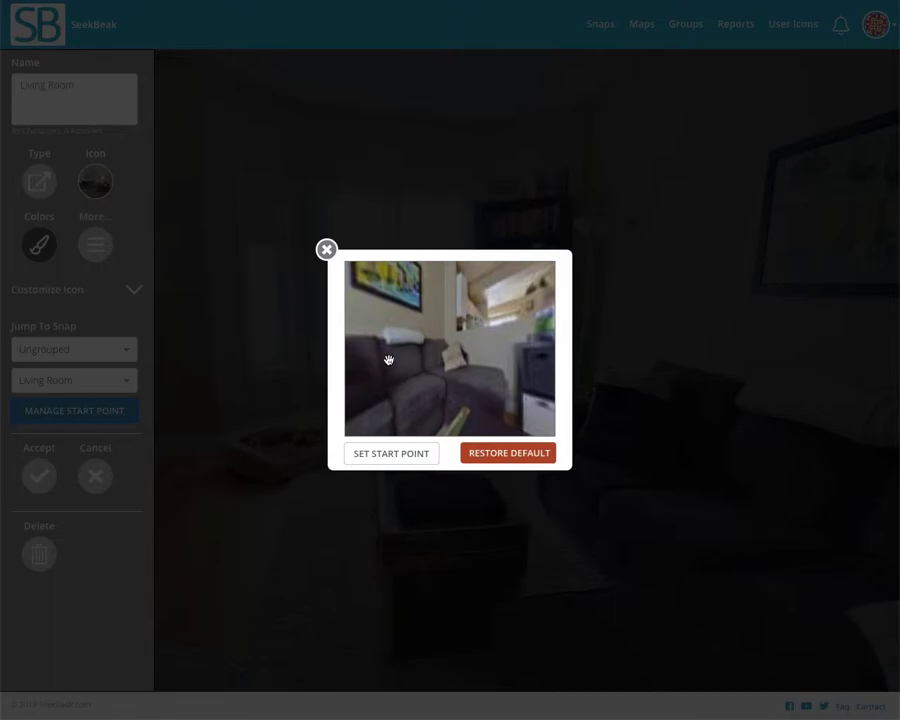
drag(390, 356, 474, 358)
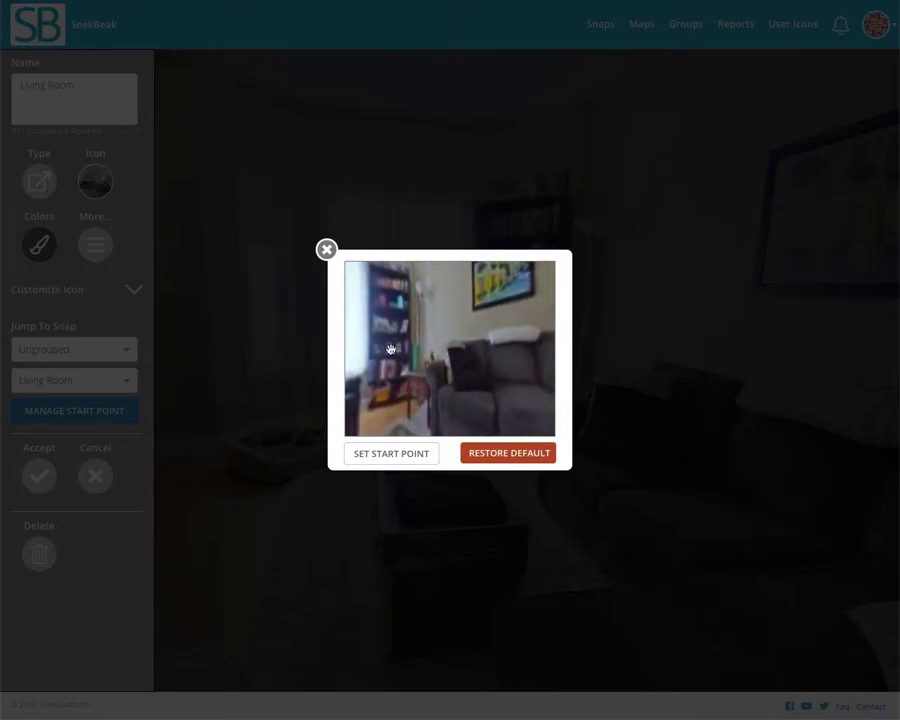
drag(394, 348, 460, 360)
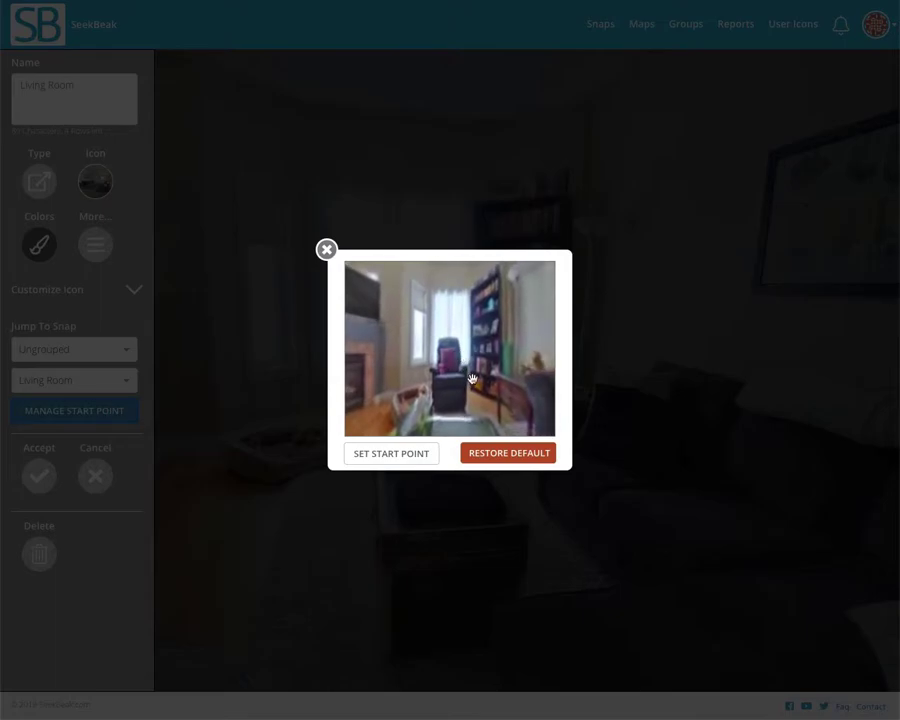
click(392, 454)
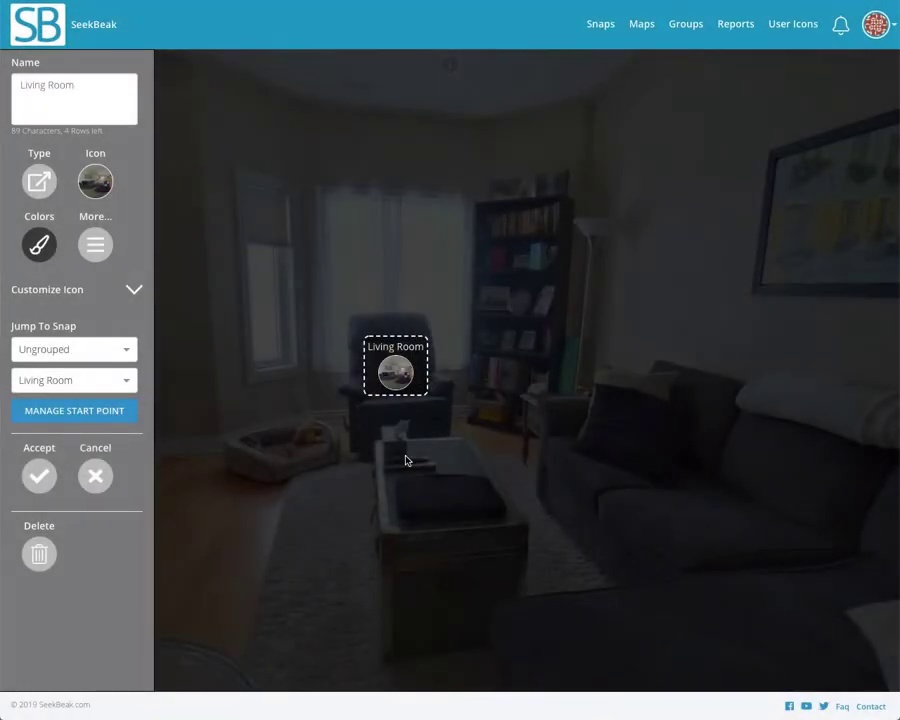
click(37, 476)
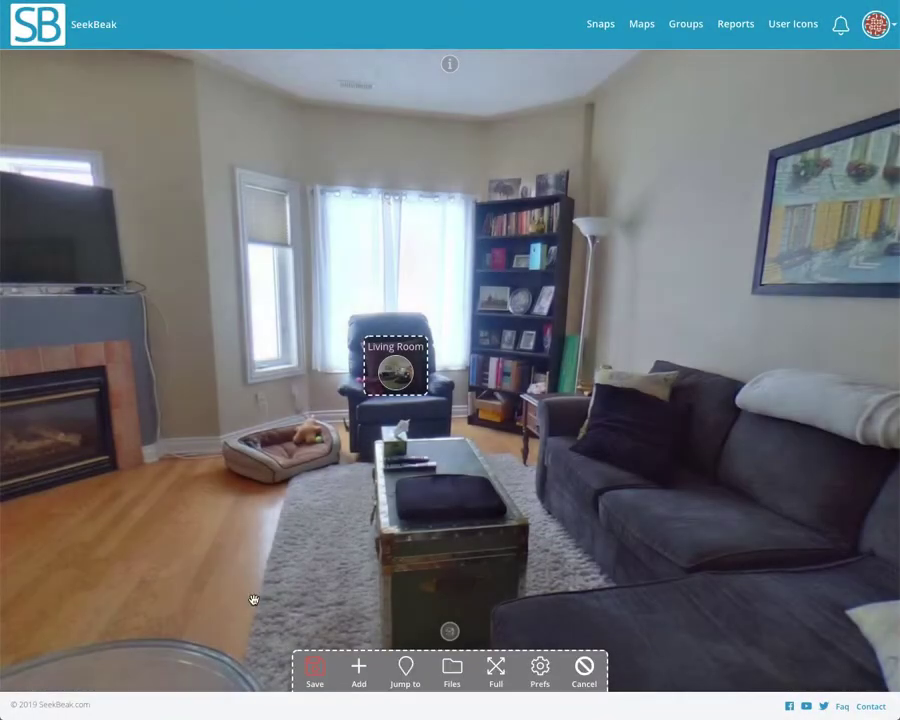
Save the Kitchen hotspots, then follow the Living Room hotspot and look toward the kitchen and stairs.
click(312, 667)
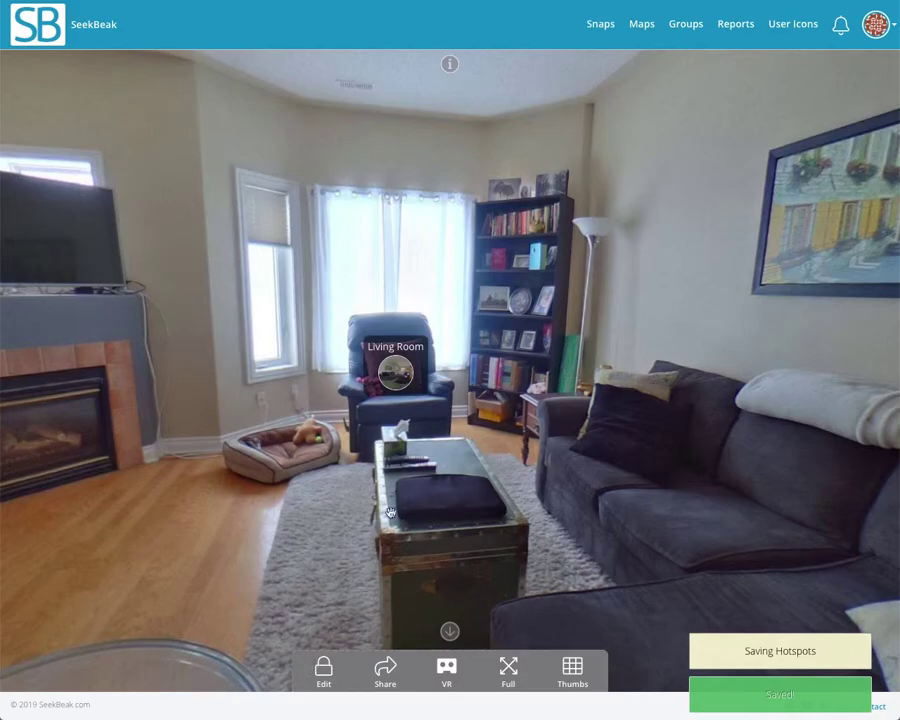
click(390, 374)
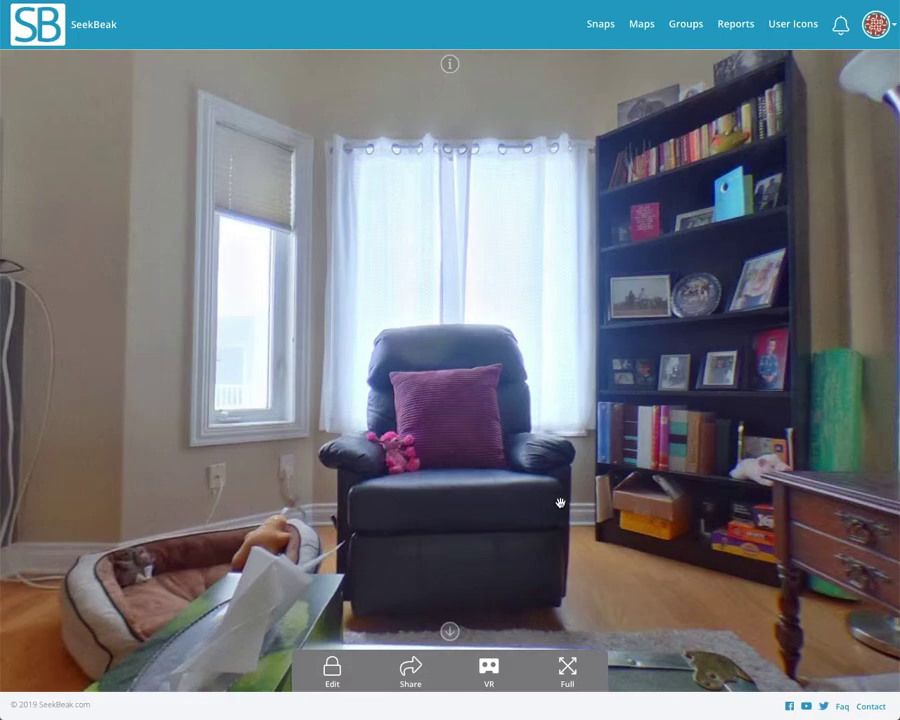
drag(608, 483, 354, 484)
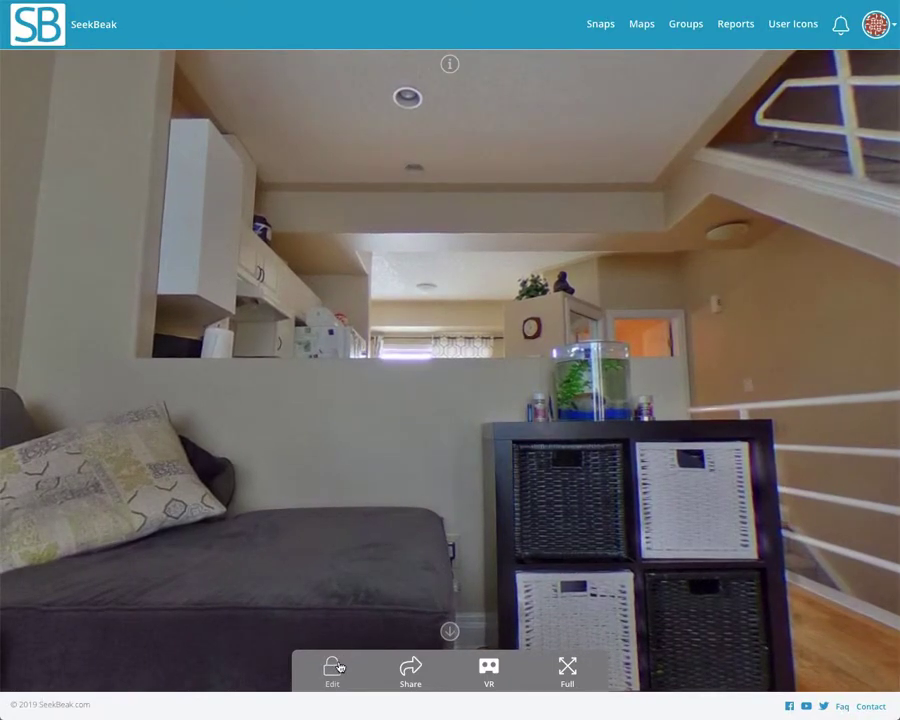
Add a Kitchen jump-to hotspot above the fish tank in the Living Room panorama.
click(332, 667)
click(422, 667)
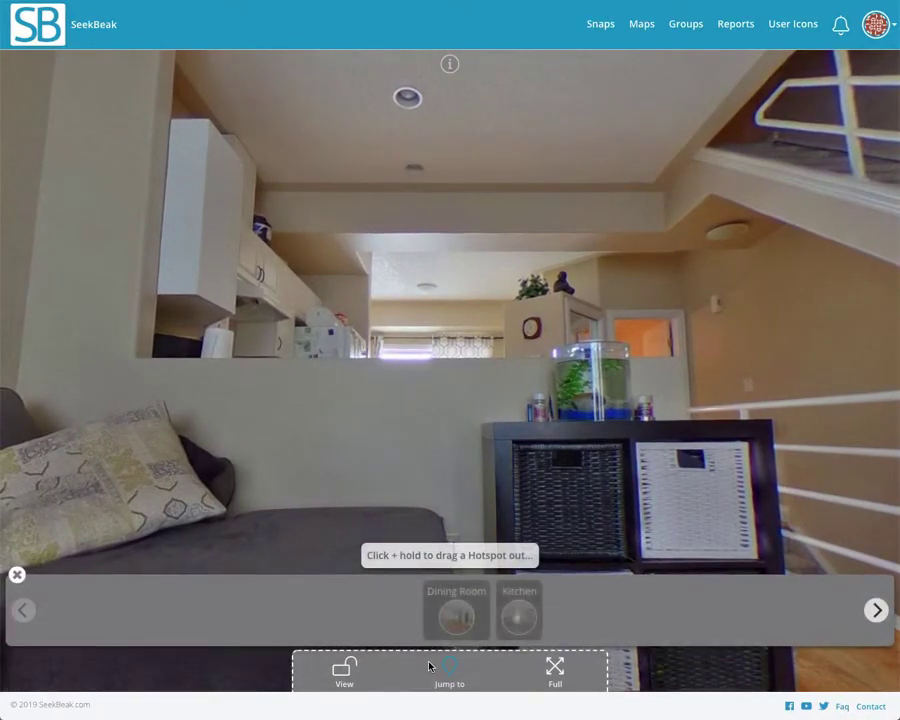
drag(537, 619, 529, 320)
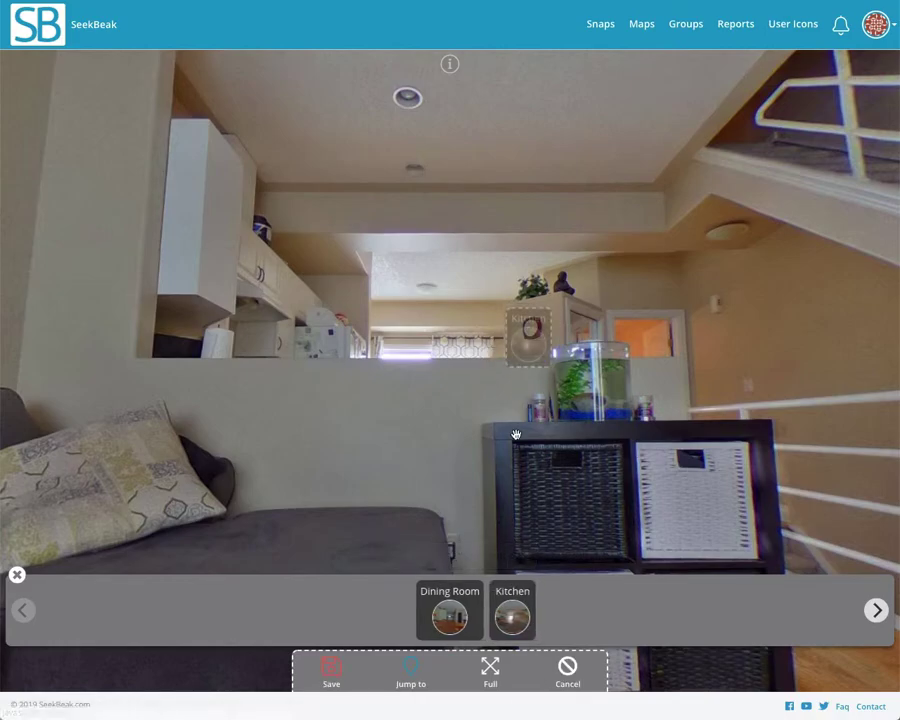
Set the Kitchen hotspot's start view facing into the kitchen and save the hotspots.
click(528, 342)
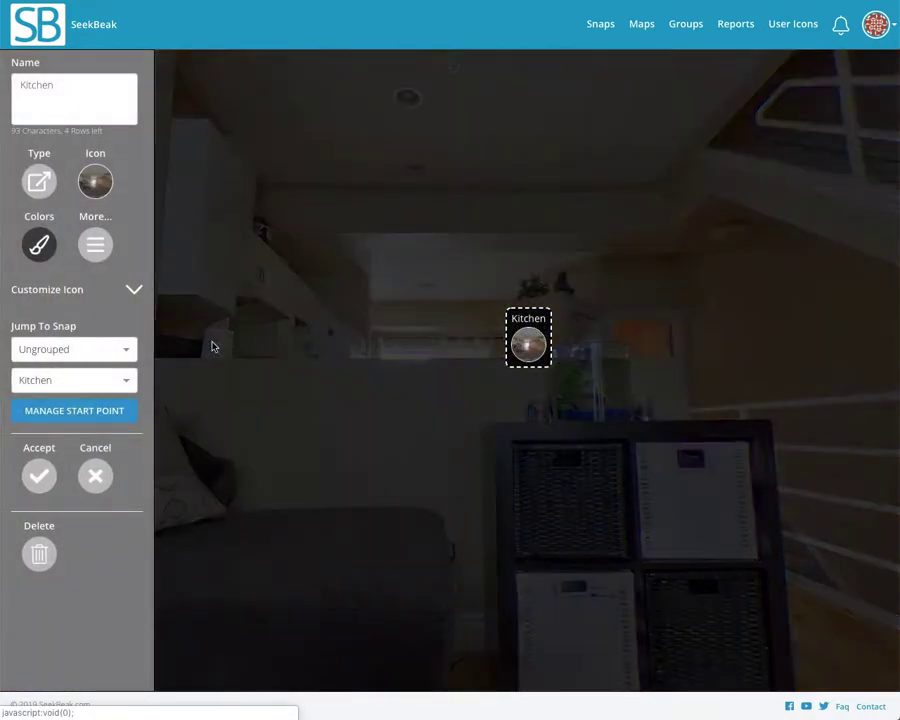
click(99, 412)
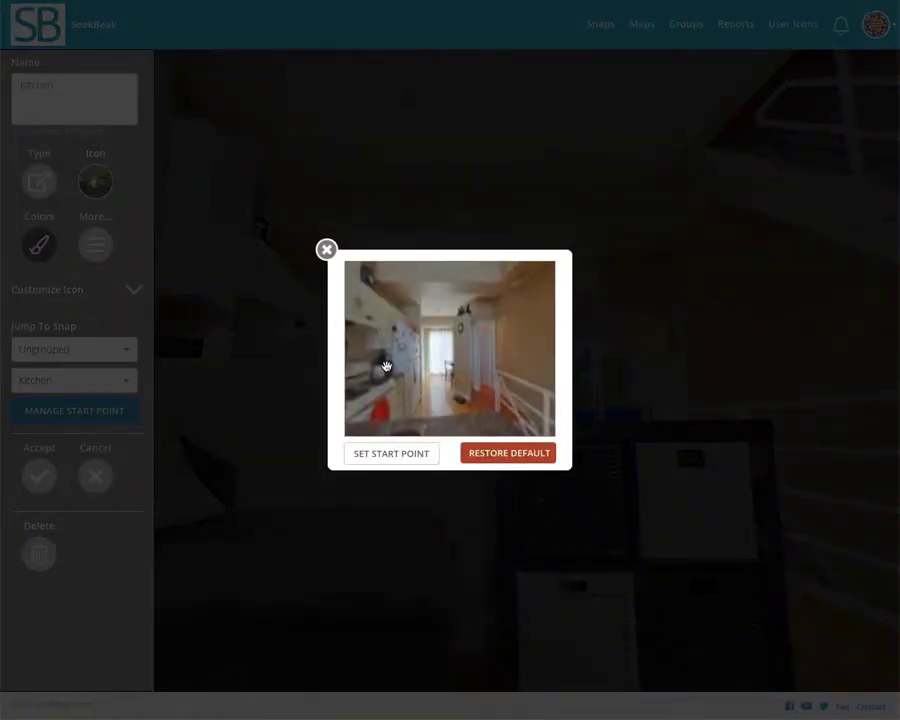
drag(380, 360, 415, 363)
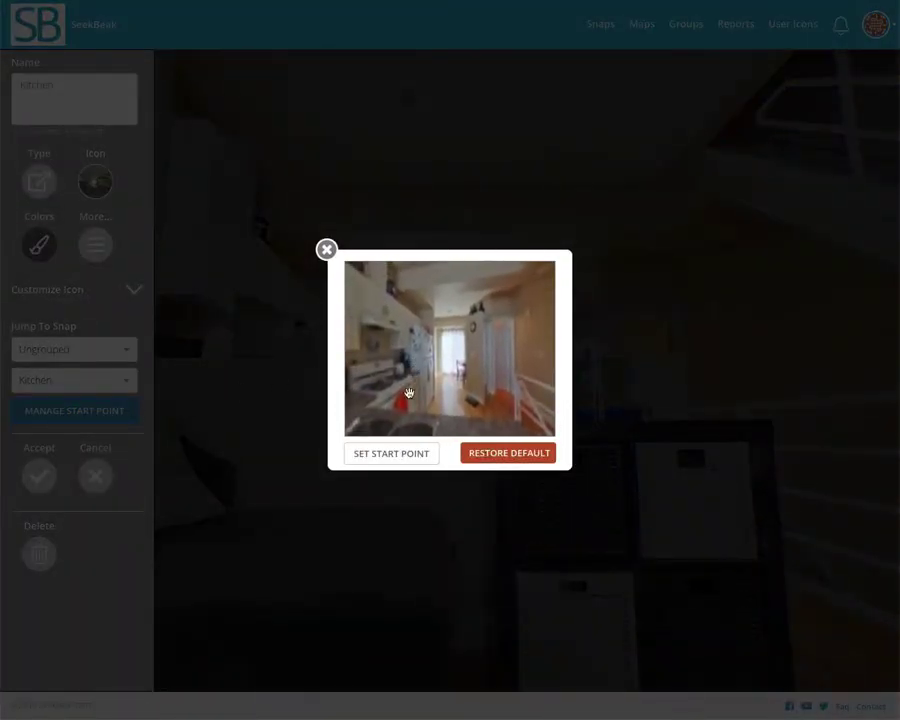
click(406, 455)
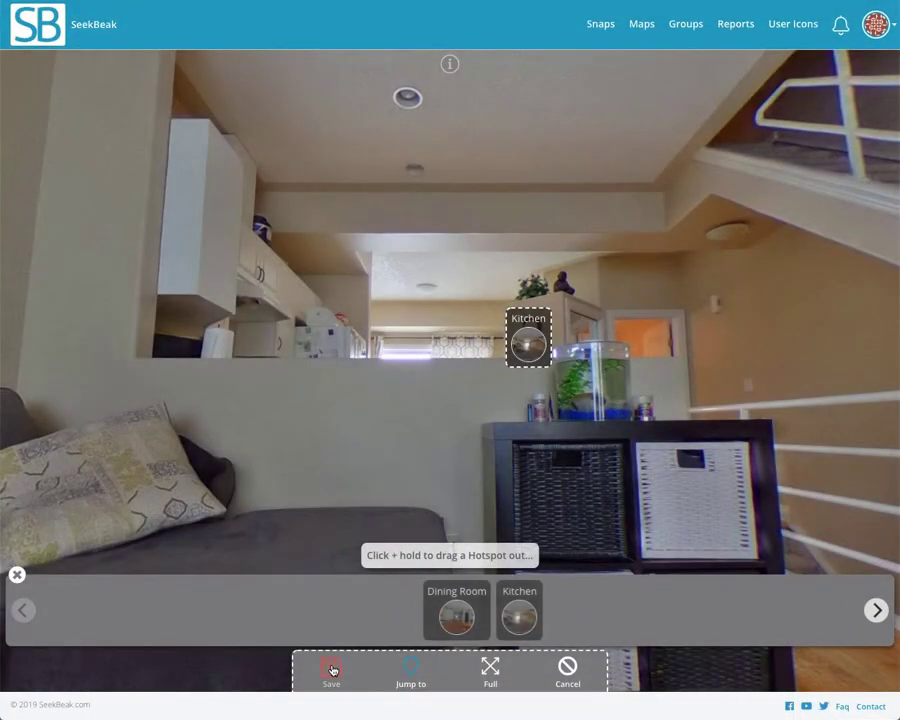
click(331, 668)
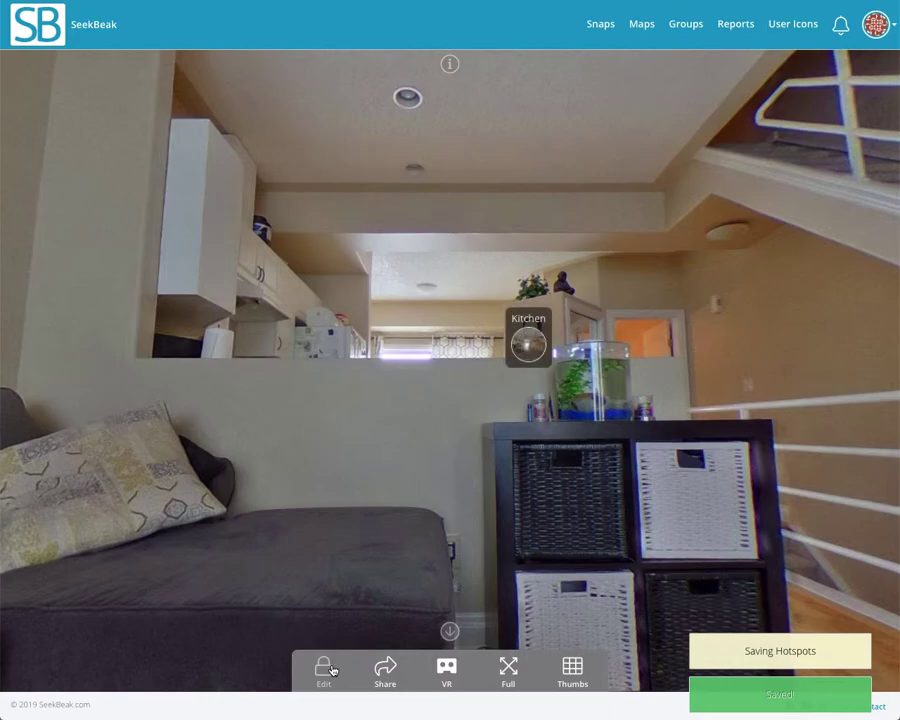
Jump to the Kitchen snap, turn toward the dining area, and enter edit mode.
click(527, 340)
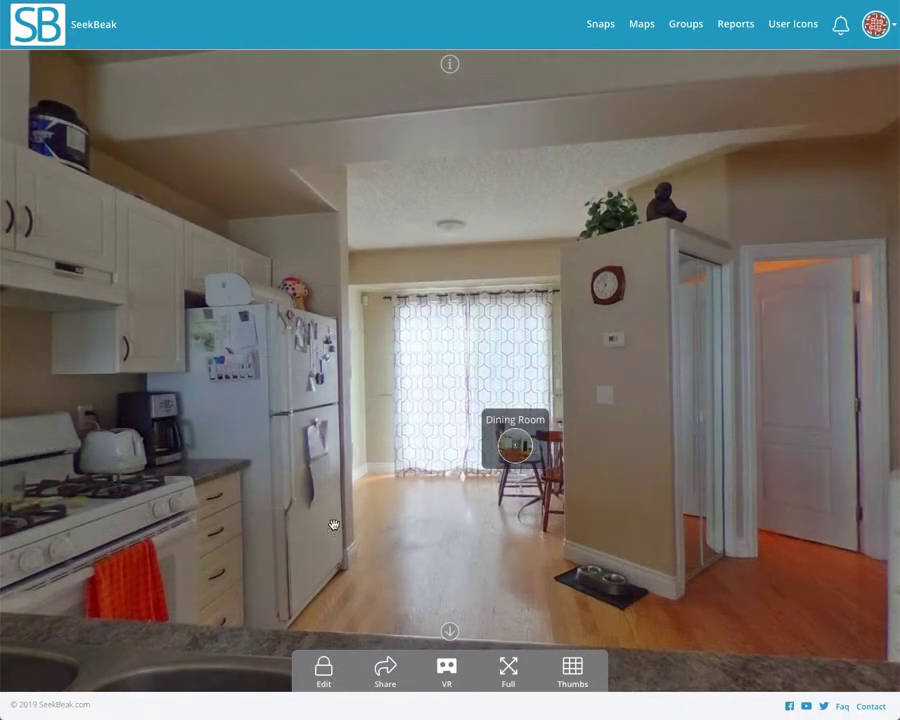
drag(525, 338, 368, 452)
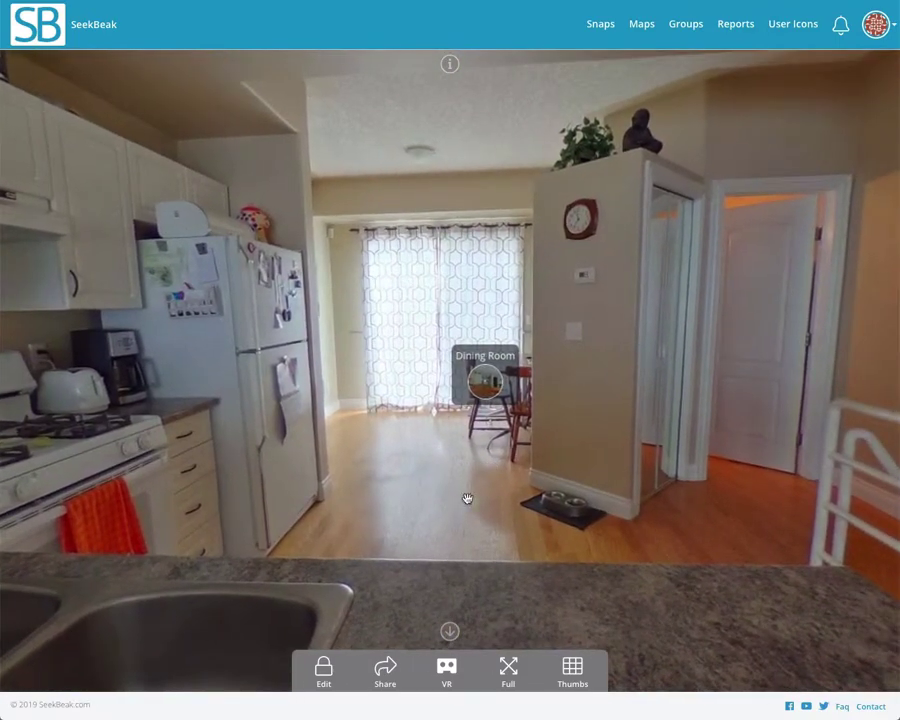
click(330, 665)
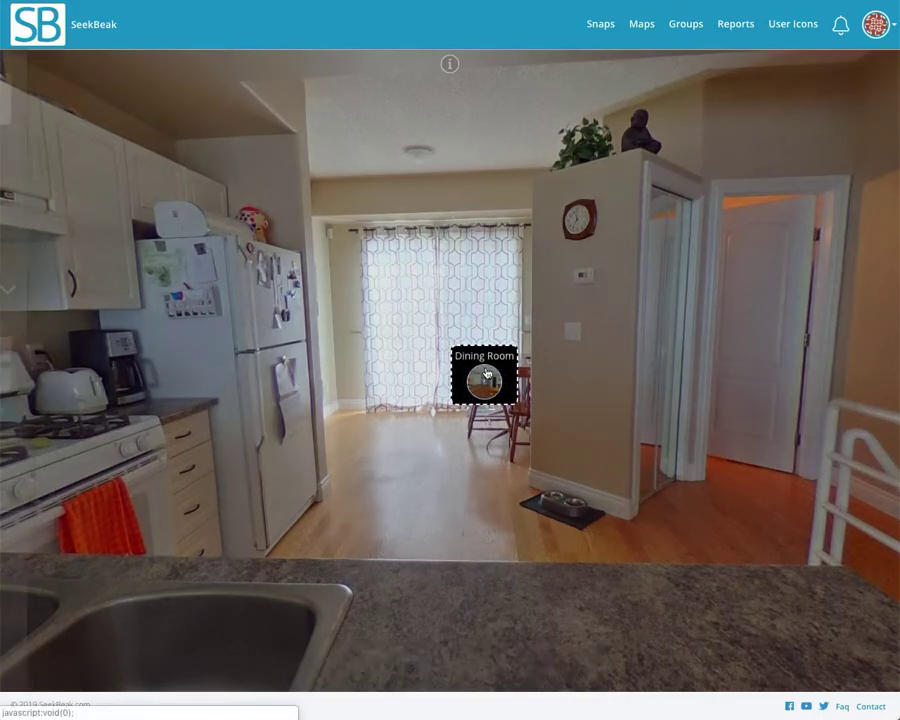
Set the Dining Room hotspot's start view facing the patio curtains and table, accept, and save.
click(484, 378)
click(99, 416)
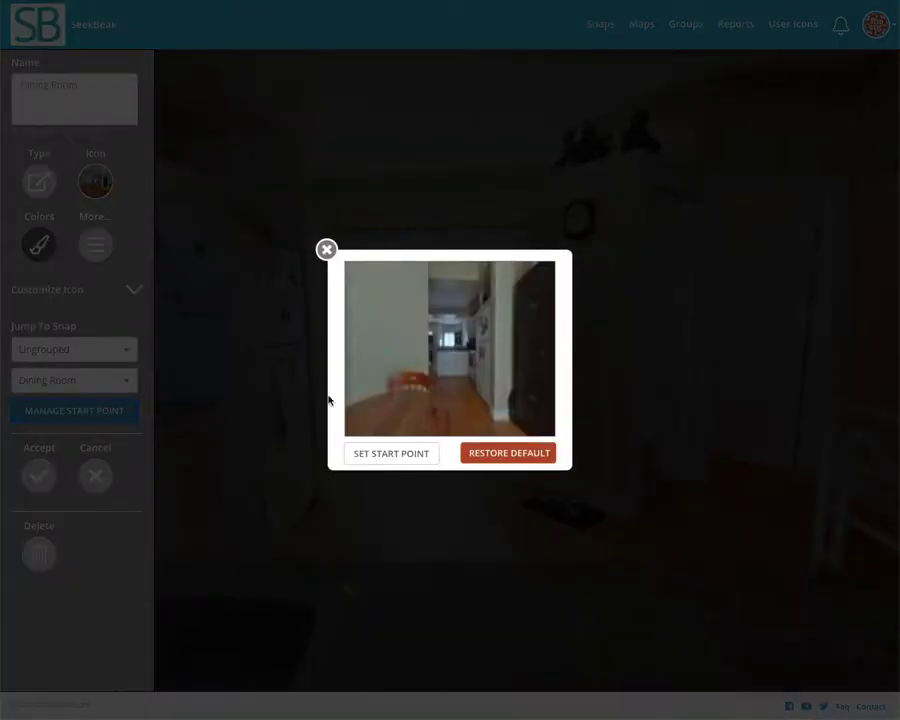
mouse_move(475, 374)
mouse_down()
mouse_move(446, 376)
mouse_move(470, 378)
mouse_up()
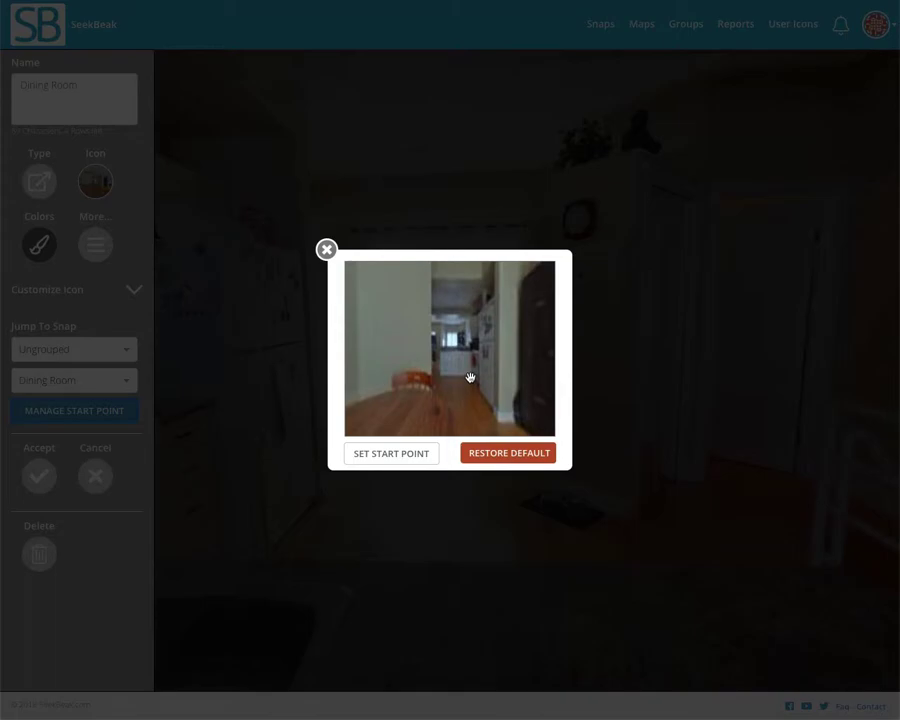
drag(470, 378, 446, 380)
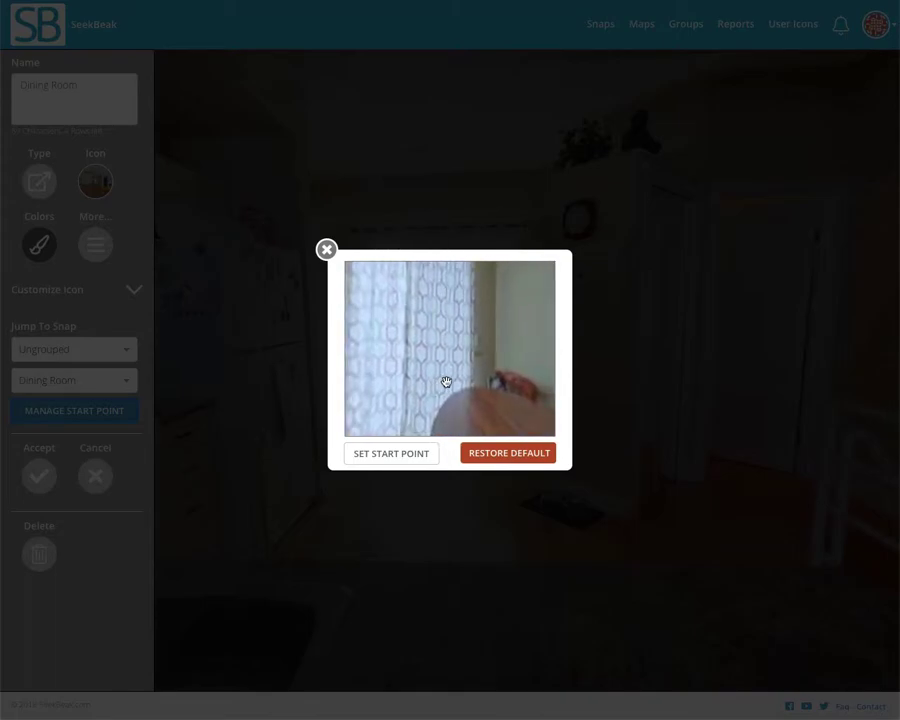
click(402, 458)
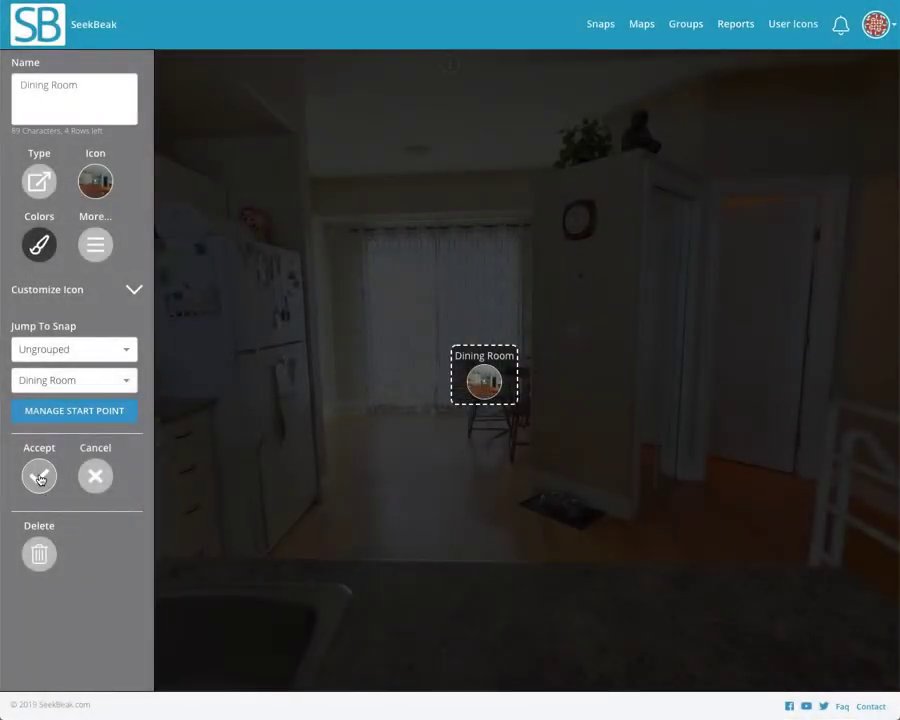
click(39, 477)
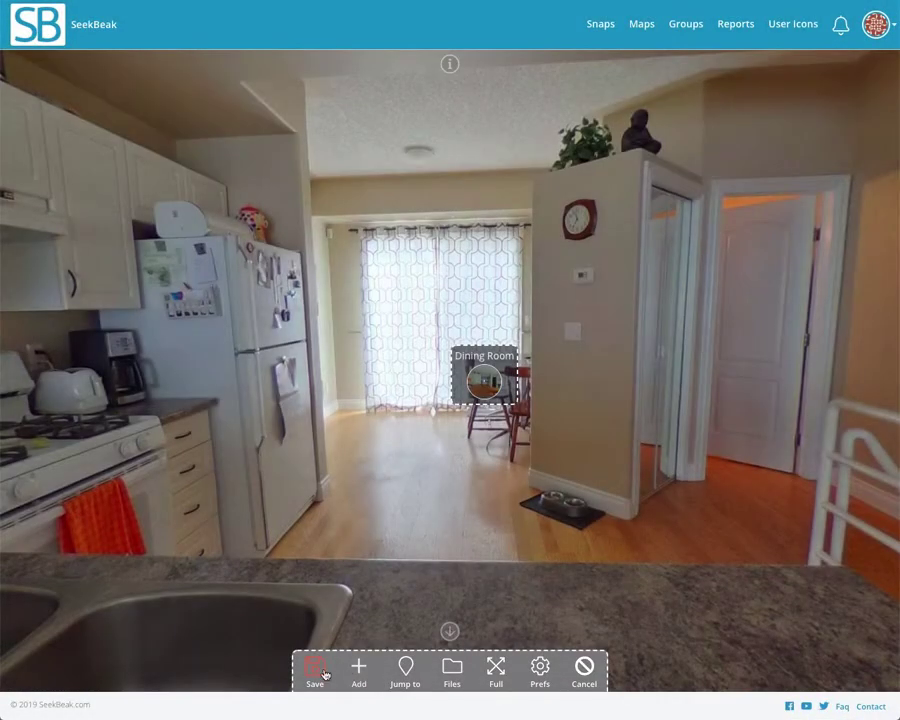
click(314, 668)
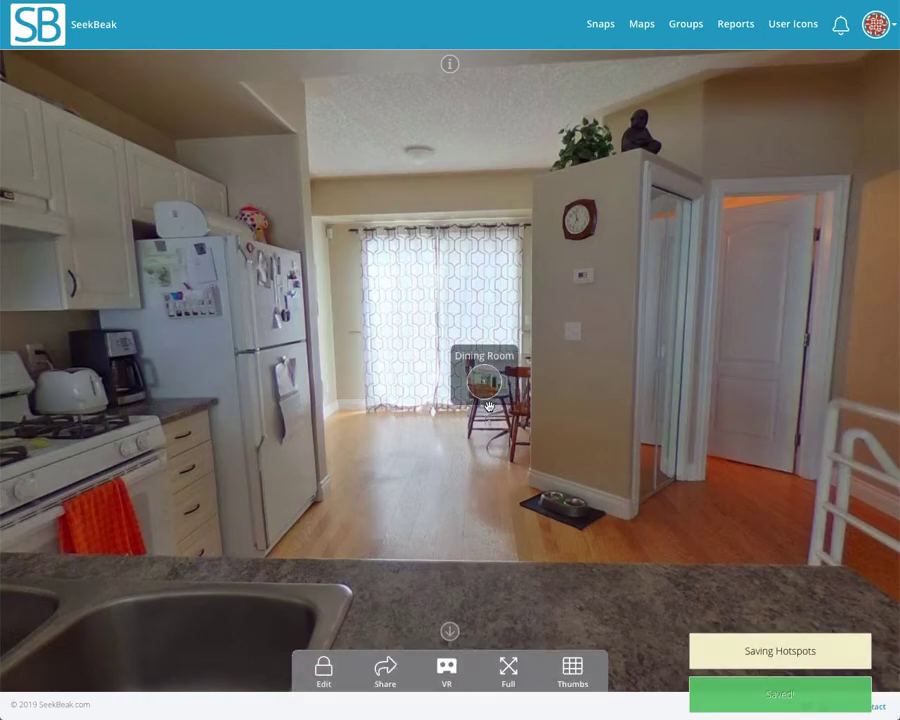
Follow the kitchen's Dining Room hotspot into the Dining Room snap.
click(491, 372)
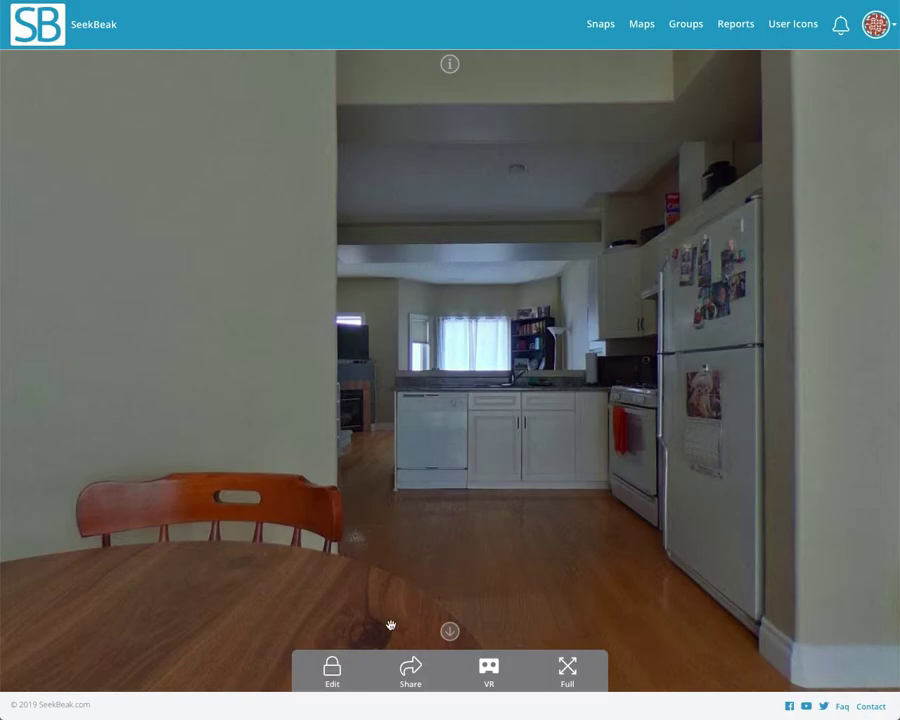
Place a Kitchen jump-to hotspot over the kitchen cabinets in the Dining Room panorama.
click(333, 672)
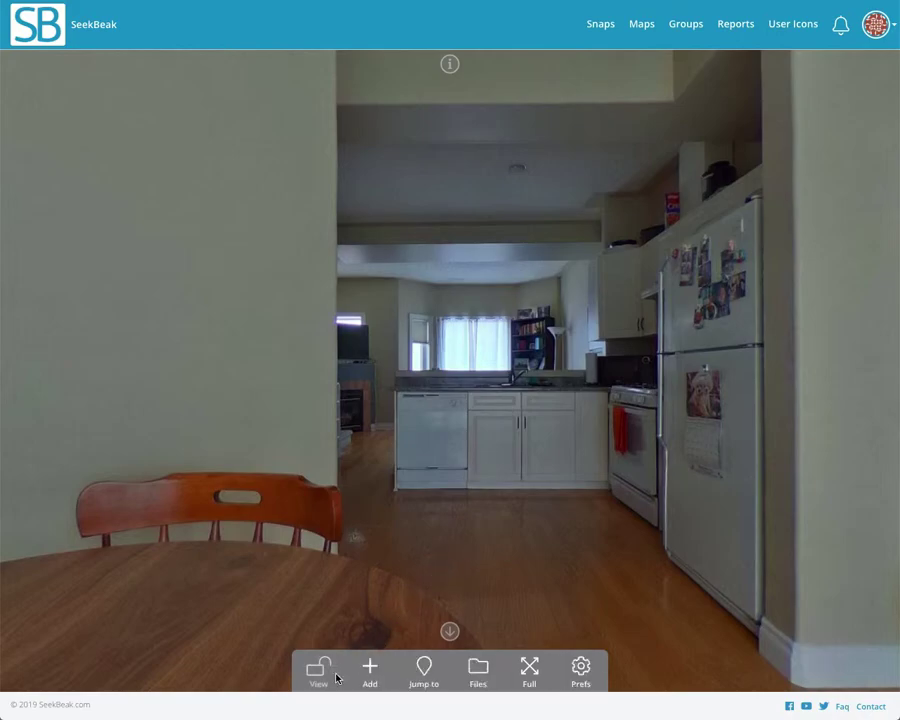
click(428, 678)
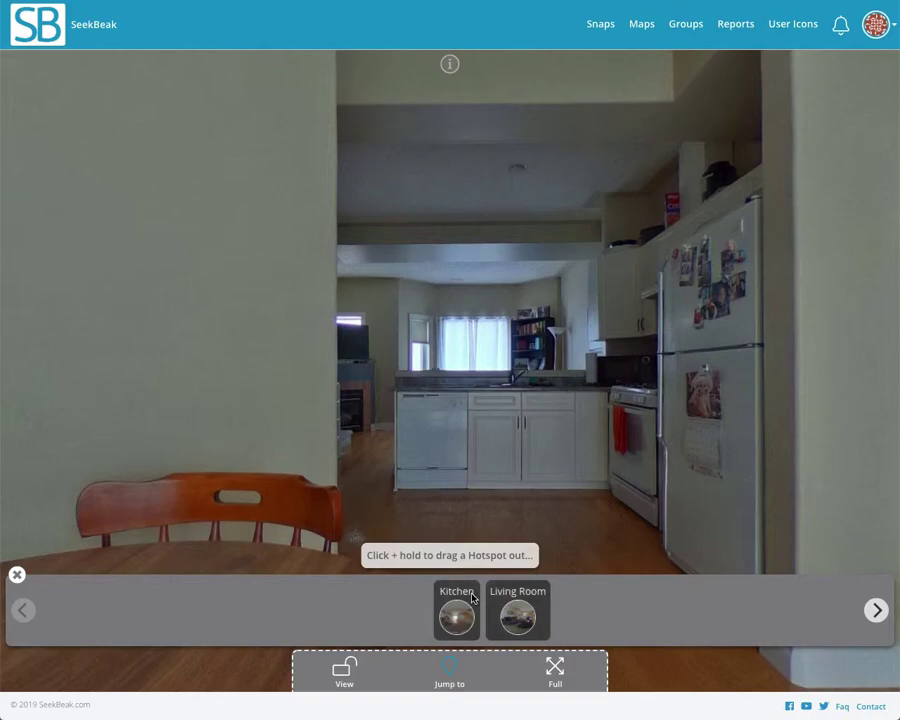
drag(473, 598, 508, 432)
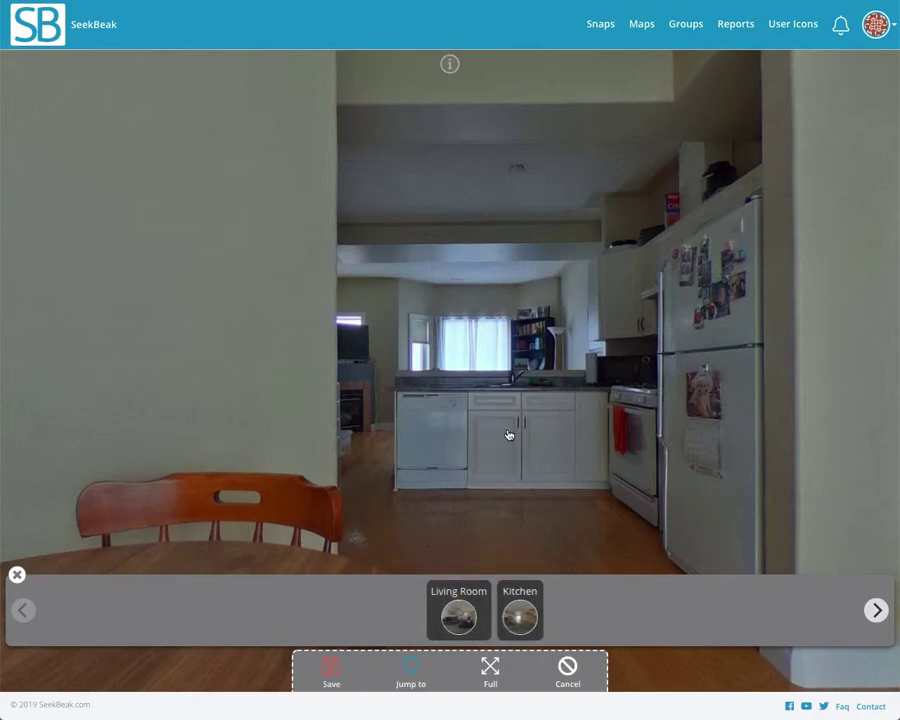
Set the Kitchen hotspot's start view toward the fireplace and sofa, and accept it.
click(493, 458)
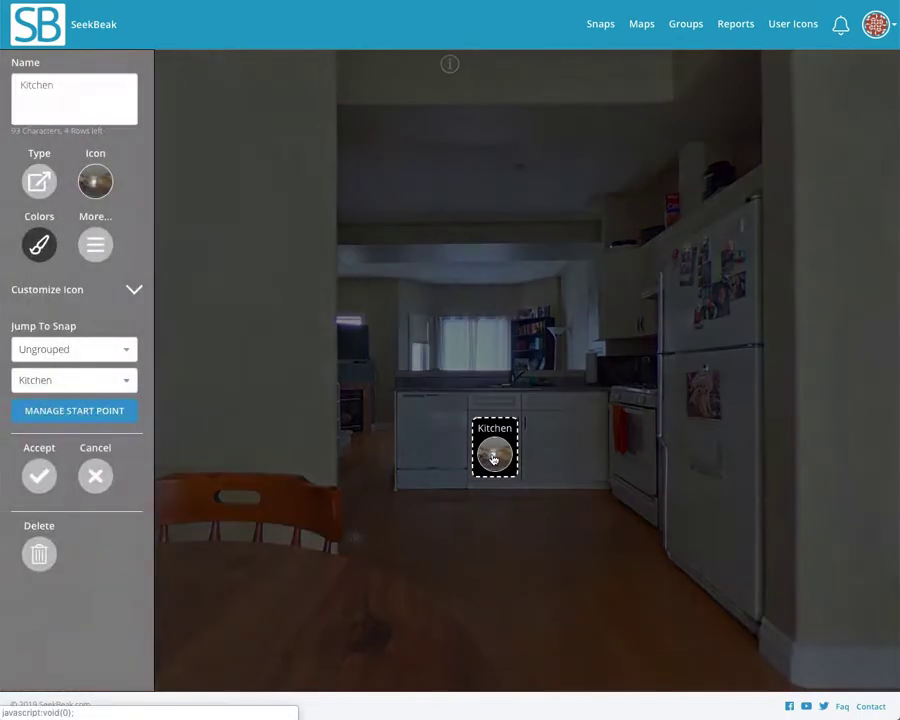
click(102, 425)
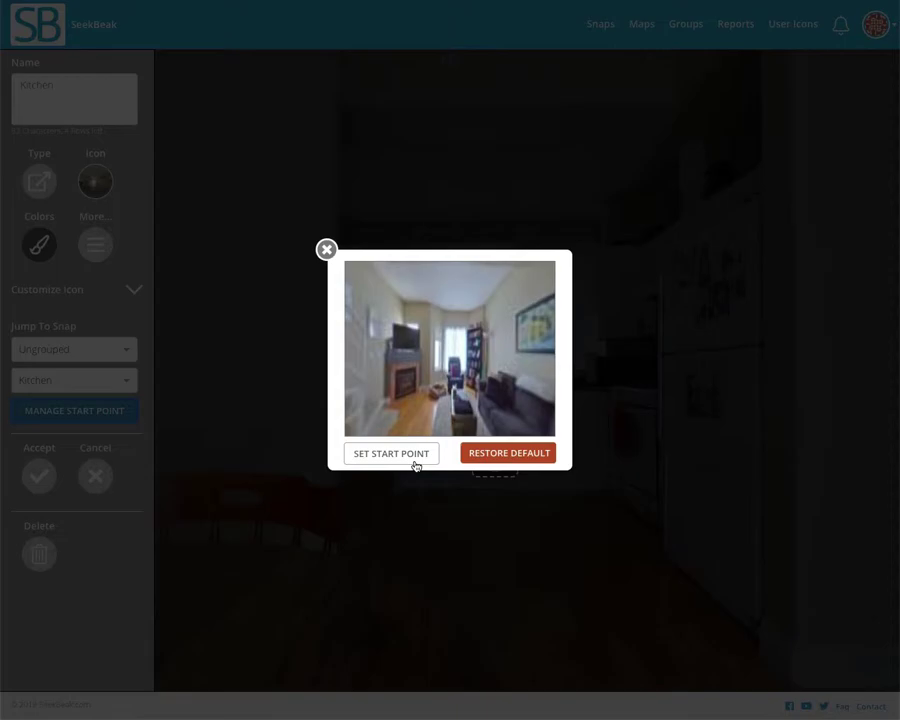
click(415, 462)
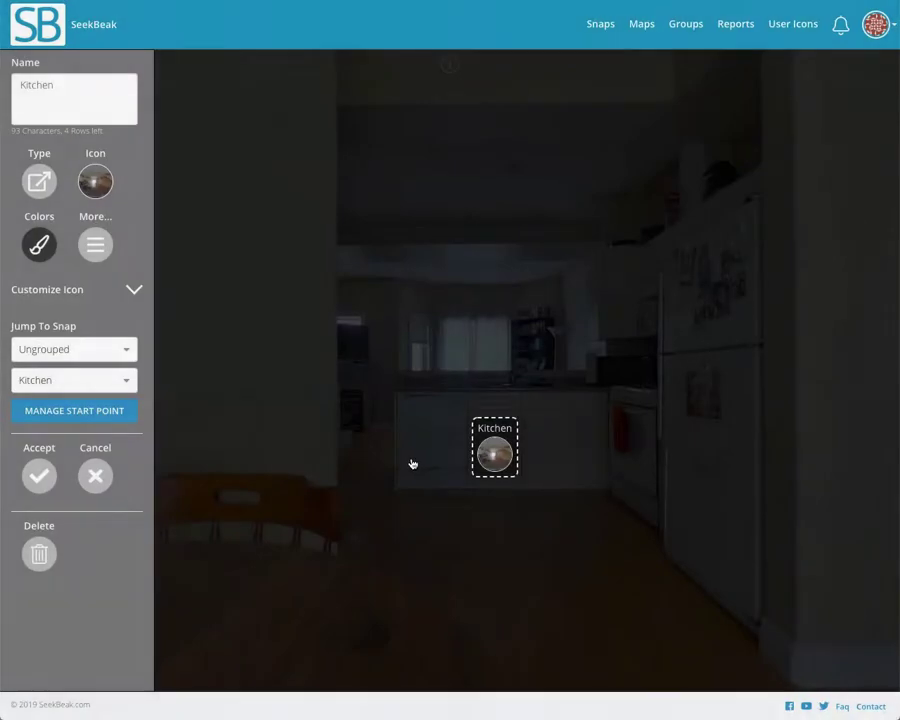
click(39, 476)
Save the dining room hotspot and follow its link to the Kitchen snap, looking around.
click(326, 670)
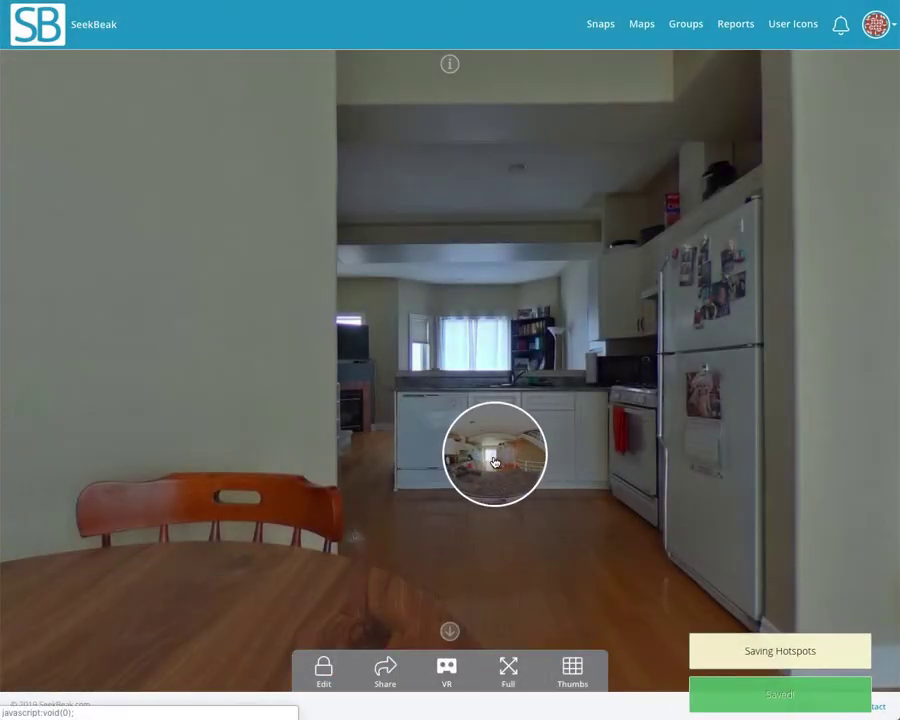
click(494, 462)
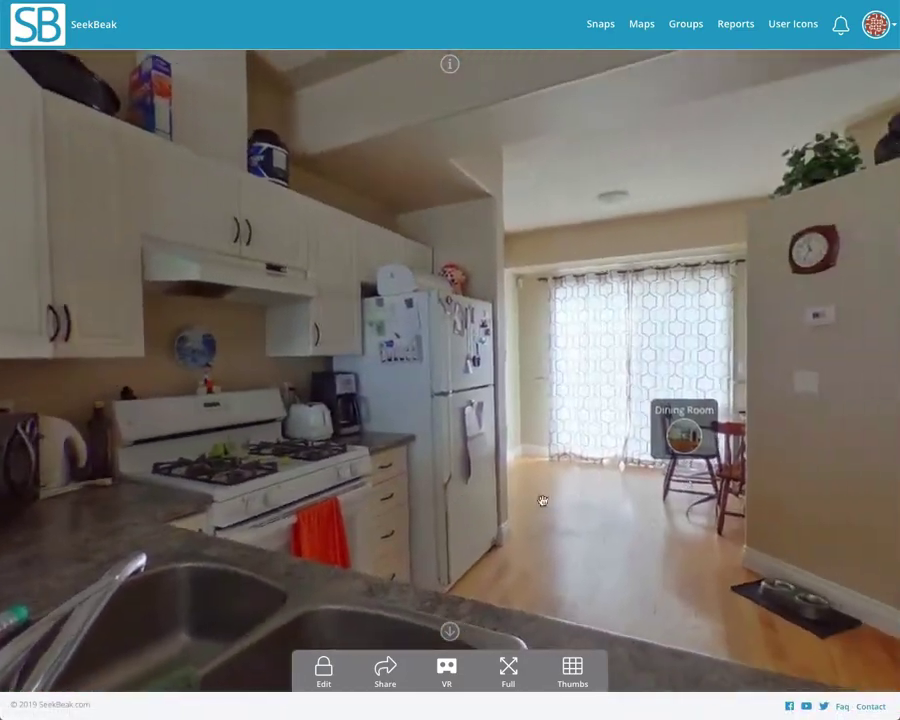
drag(543, 500, 520, 496)
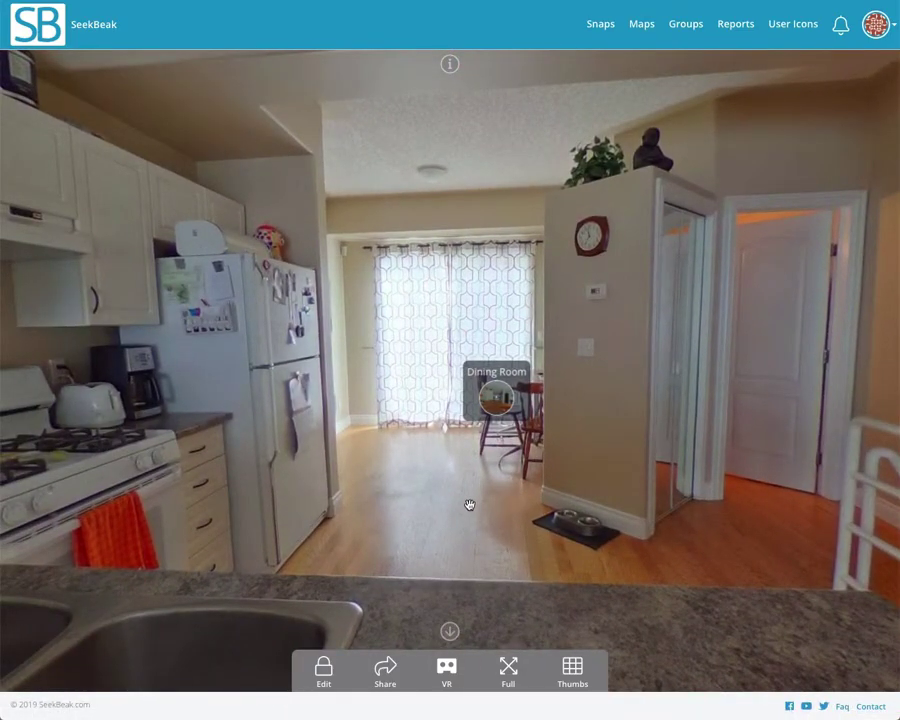
drag(466, 504, 660, 508)
Test the Kitchen-to-Living Room hotspot, then the Living Room hotspot back to the Kitchen.
click(692, 400)
drag(70, 380, 440, 345)
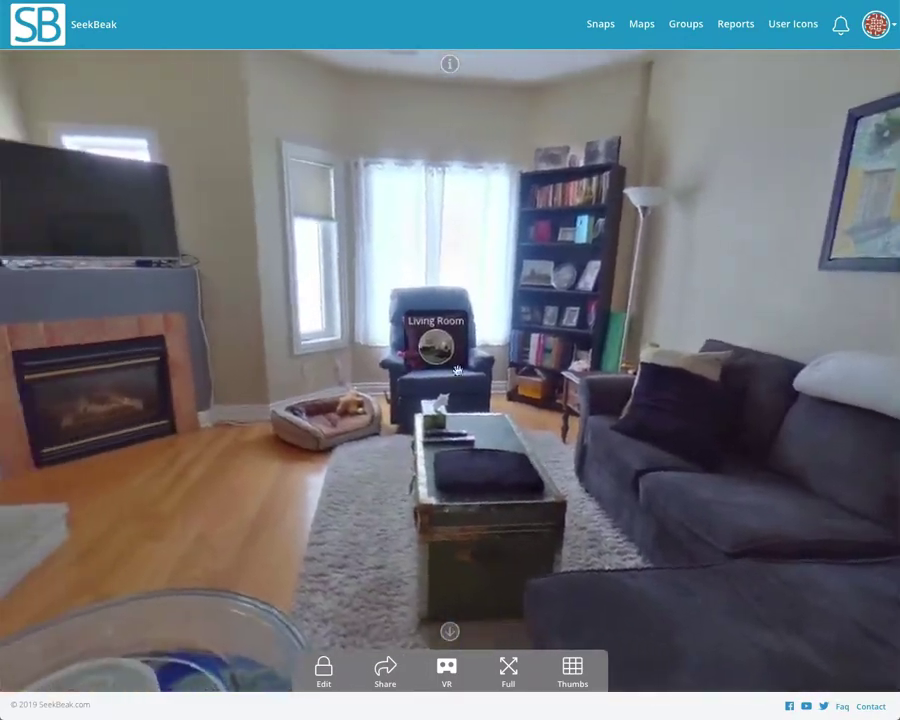
click(438, 346)
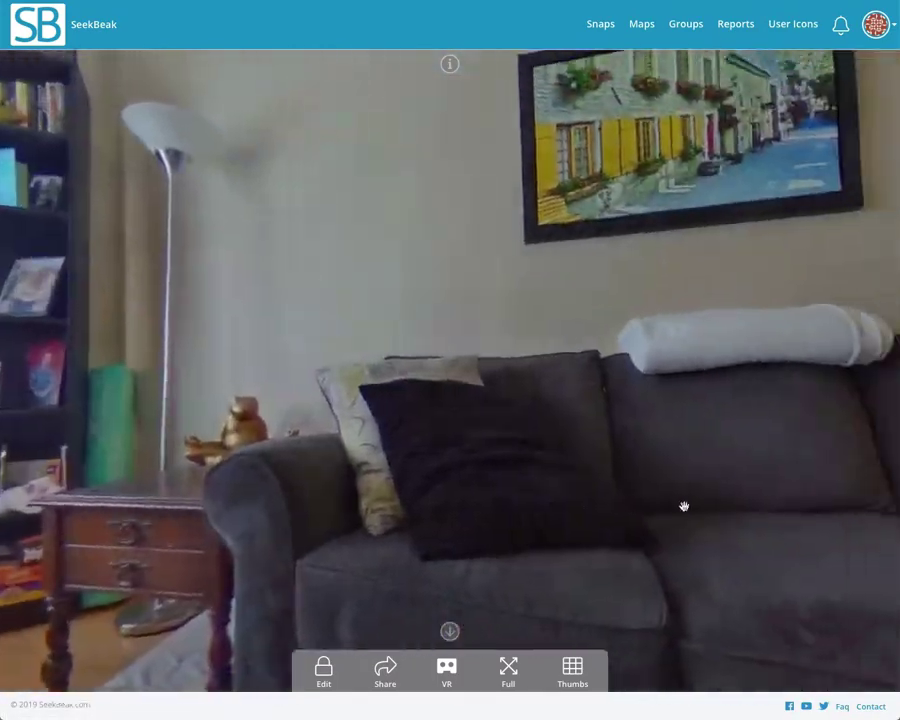
drag(683, 507, 548, 498)
click(670, 268)
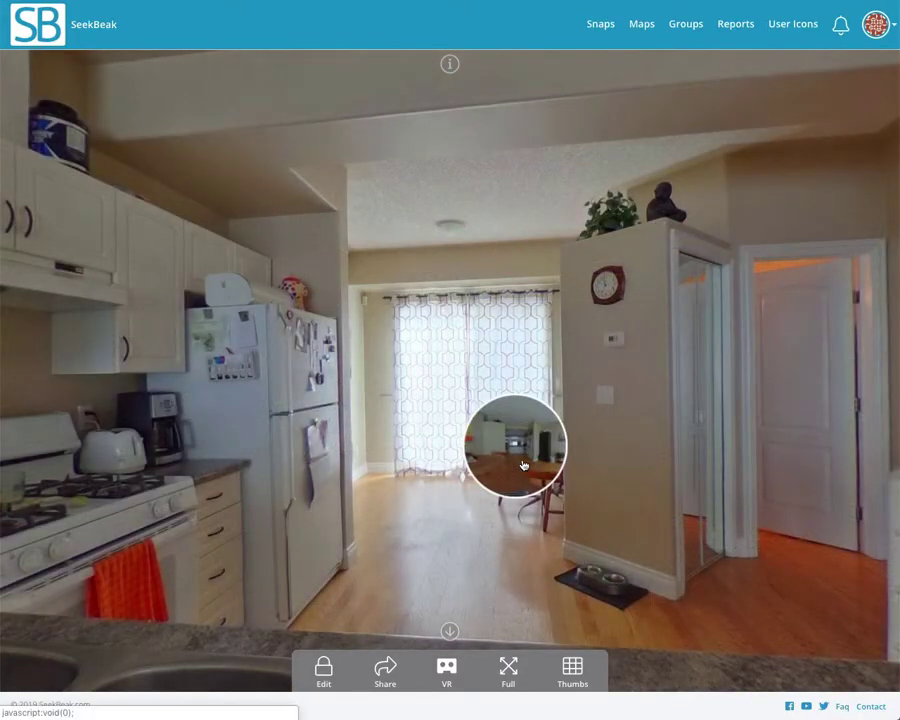
Jump from the Kitchen to the Dining Room and back, ending facing the hallway and stairs.
click(522, 465)
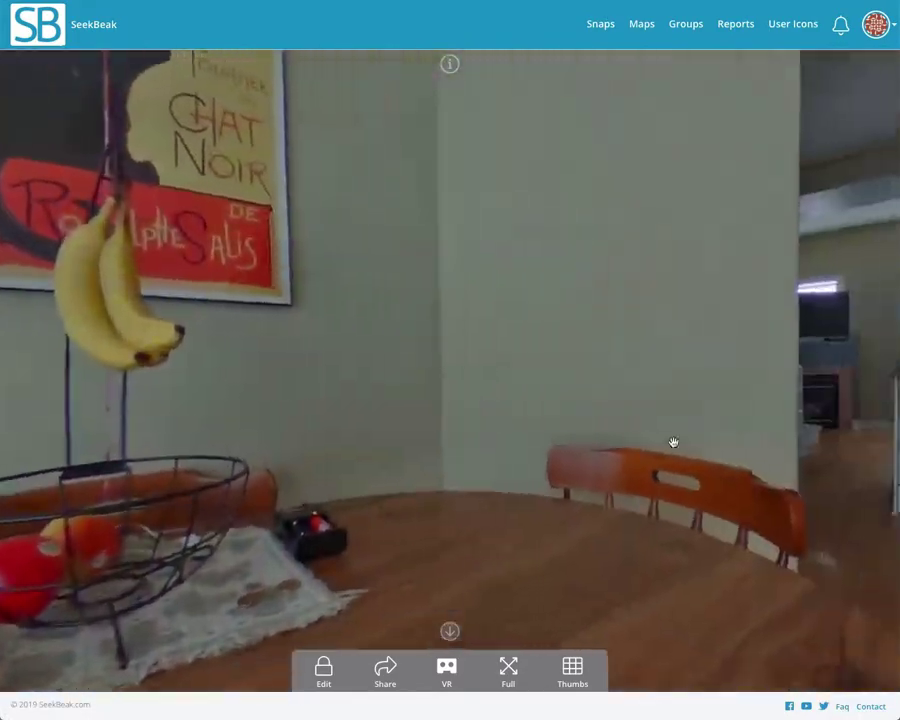
drag(673, 442, 490, 458)
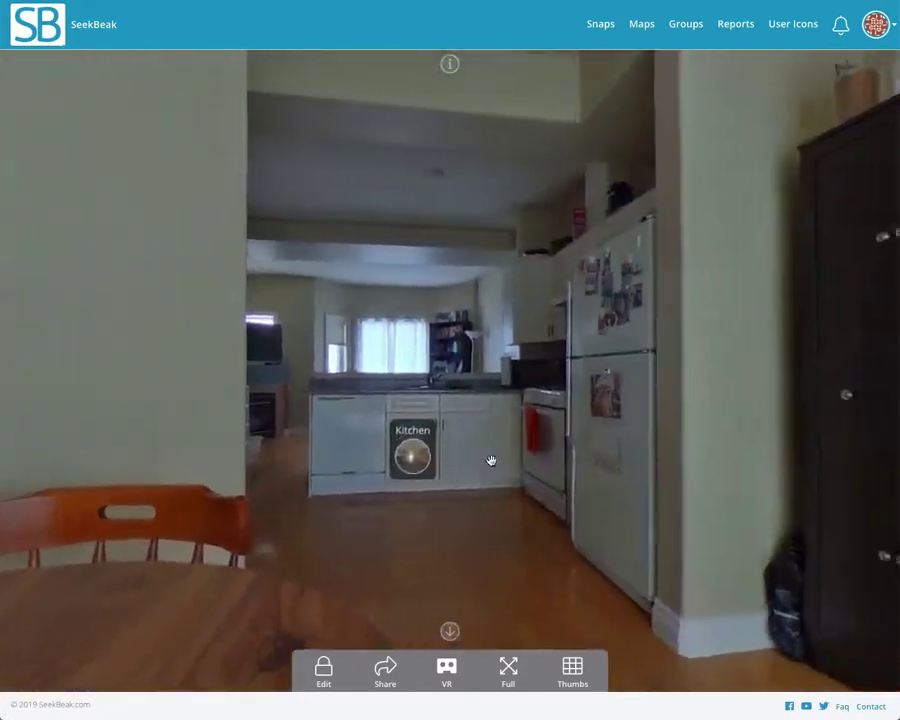
click(360, 457)
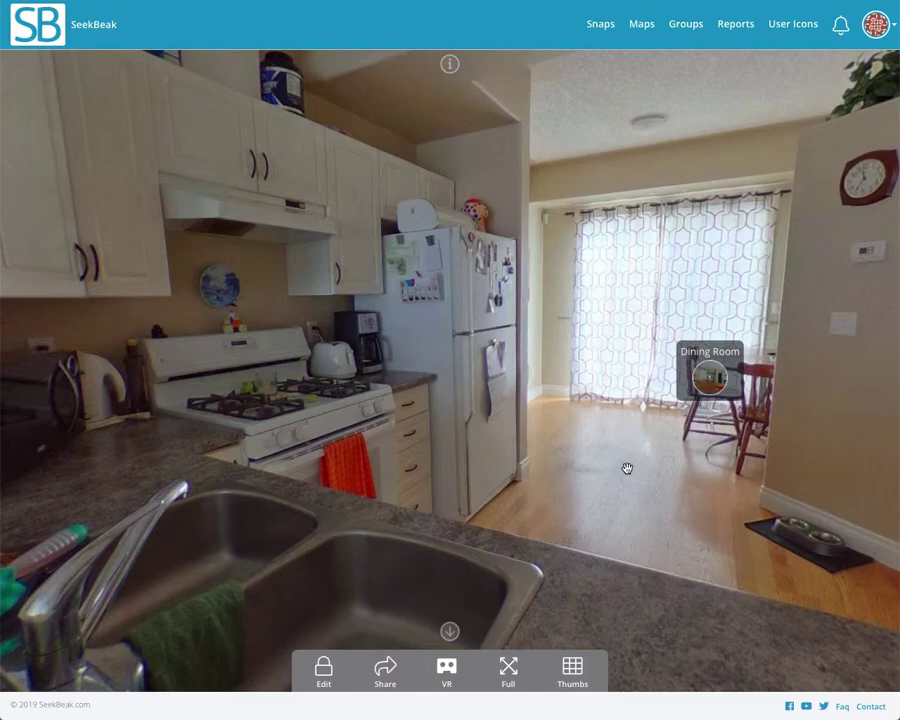
drag(641, 490, 508, 512)
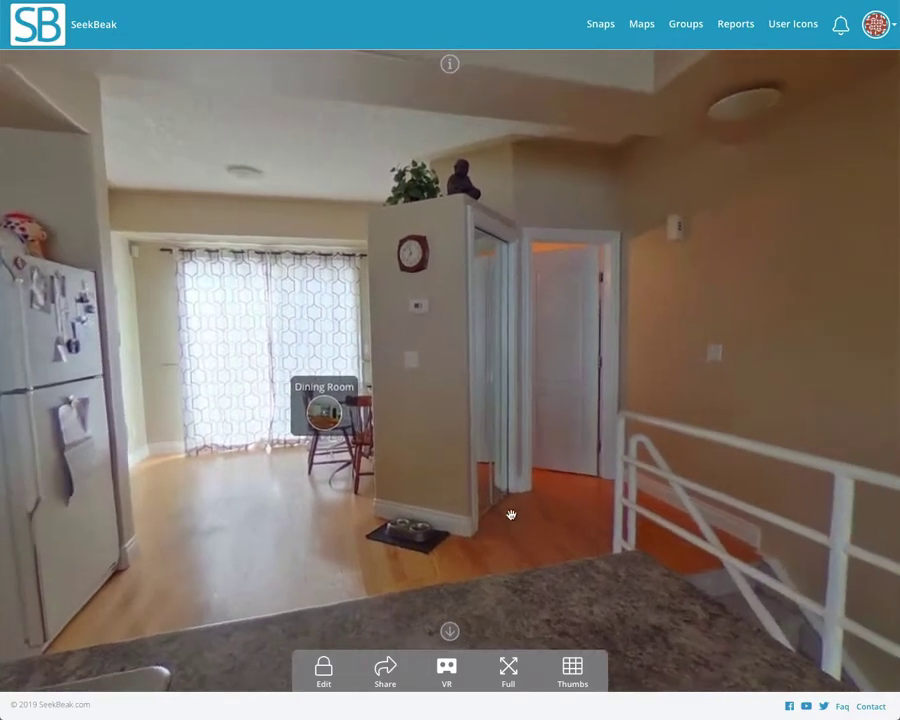